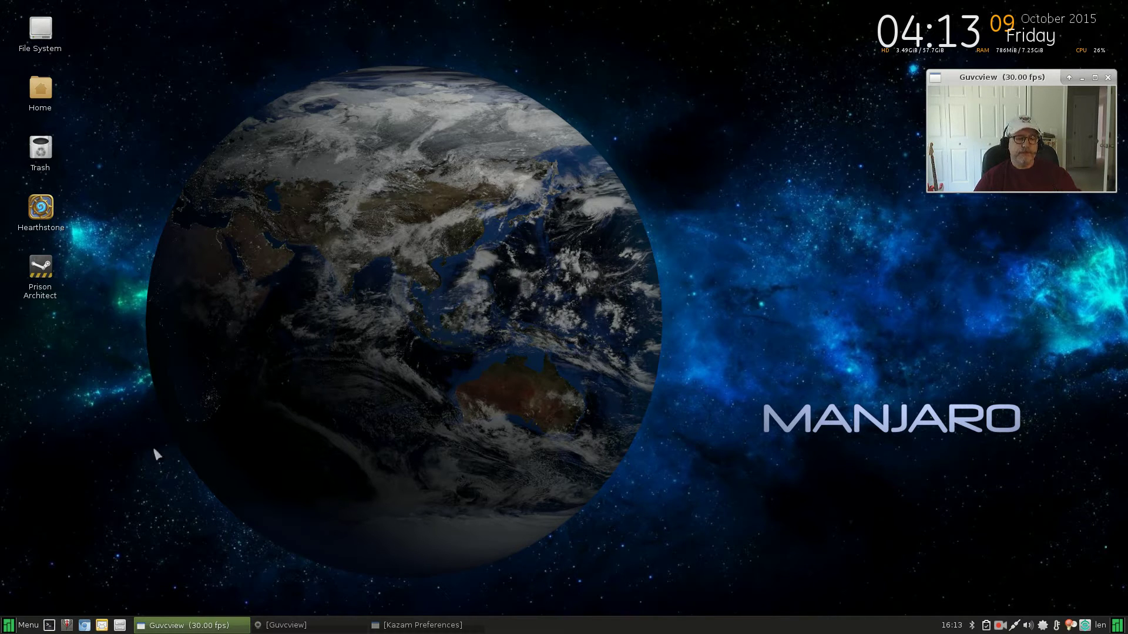
- Recall 'yaourt -S ice-ssb' in a terminal and install ice-ssb, confirming every build and install prompt
click(50, 624)
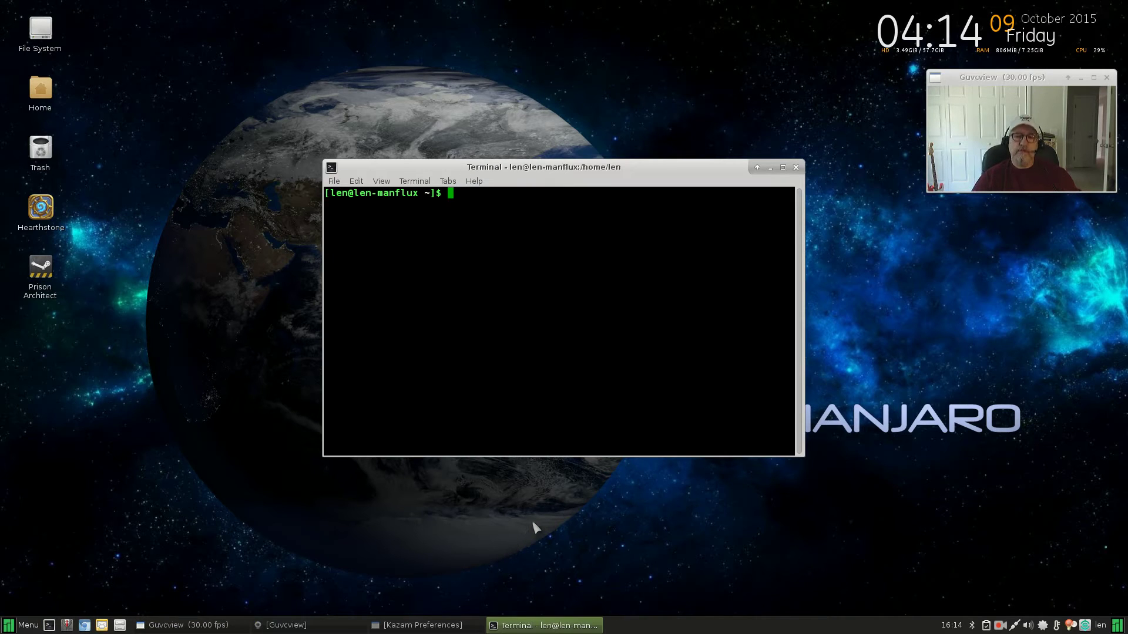
text(yaourt -S kazam)
key(Up)
key(Up)
key(Up)
key(Up)
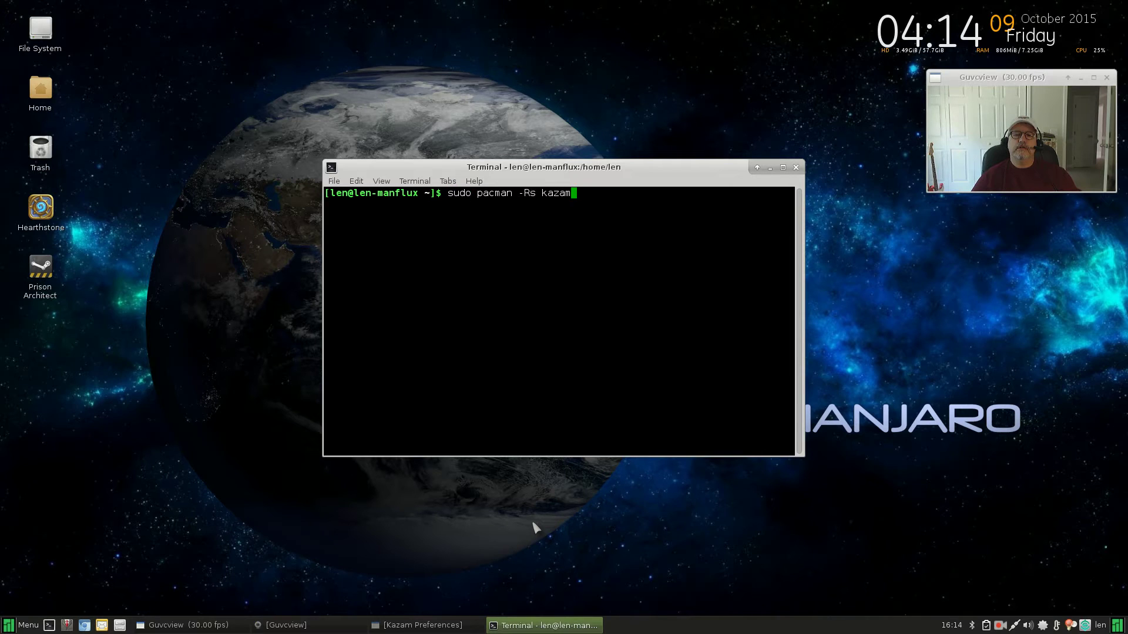
key(Up)
key(Up)
key(Up)
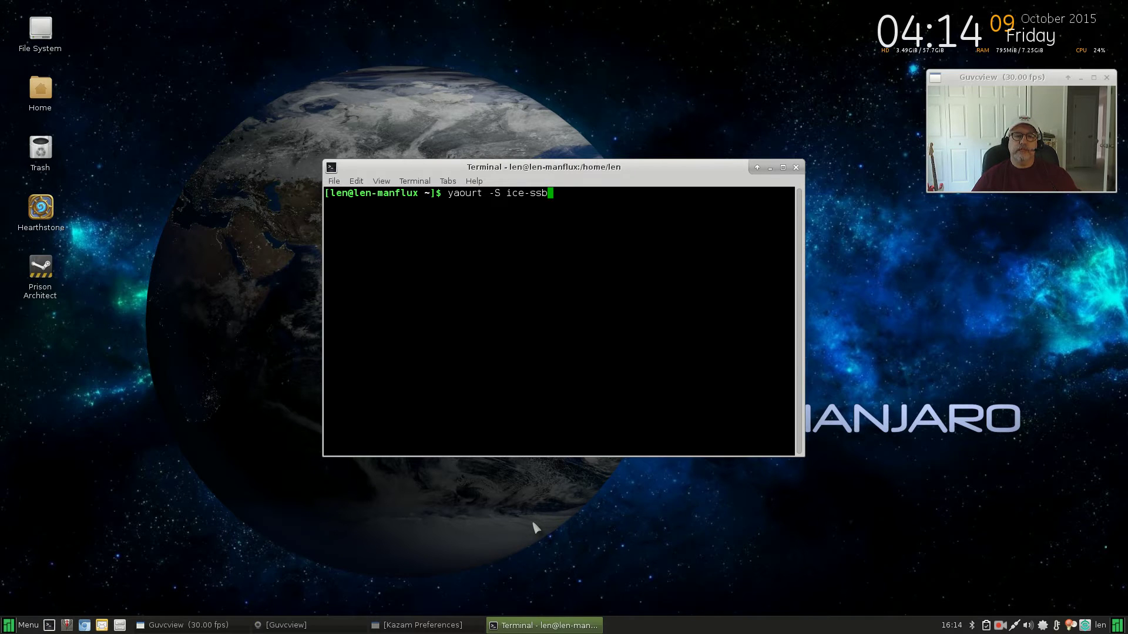
key(Return)
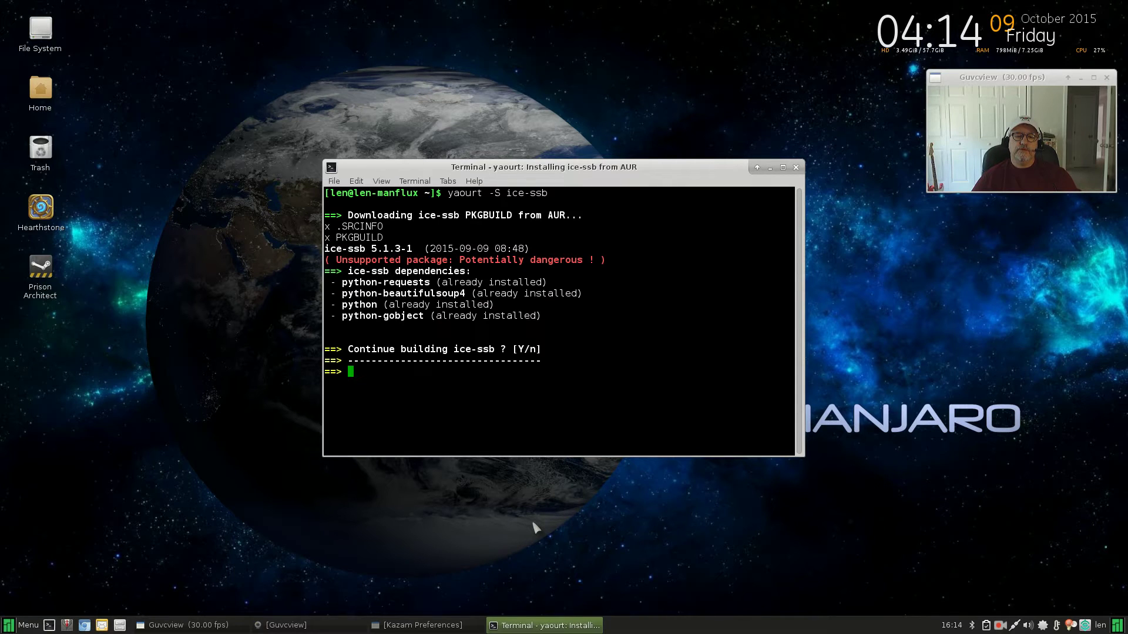
key(Return)
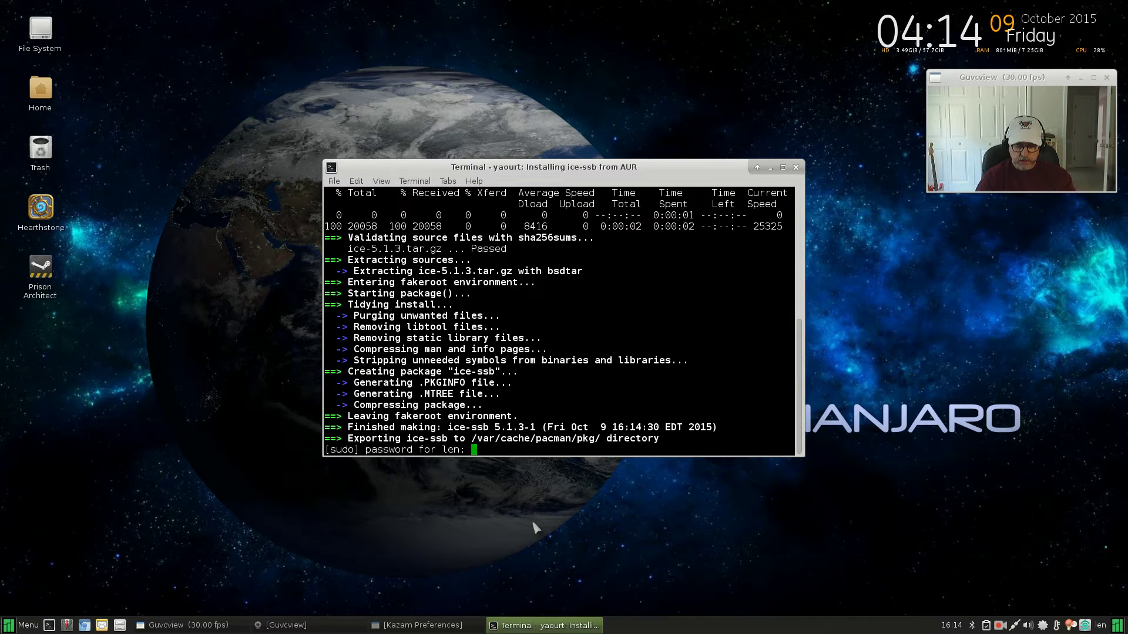
key(Return)
key(Return)
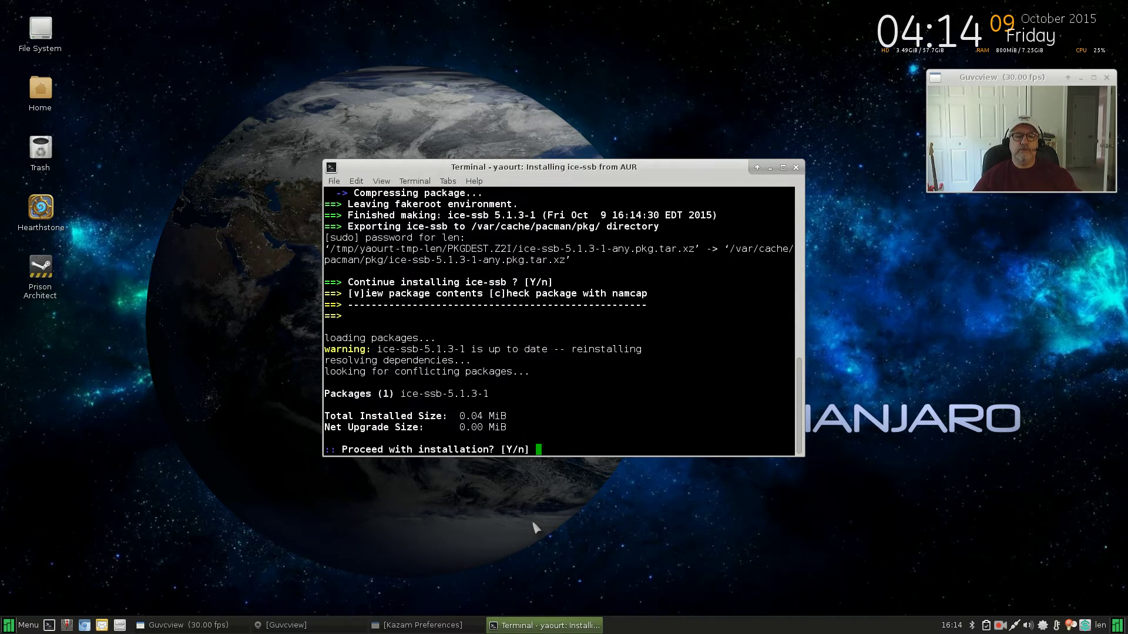
key(Return)
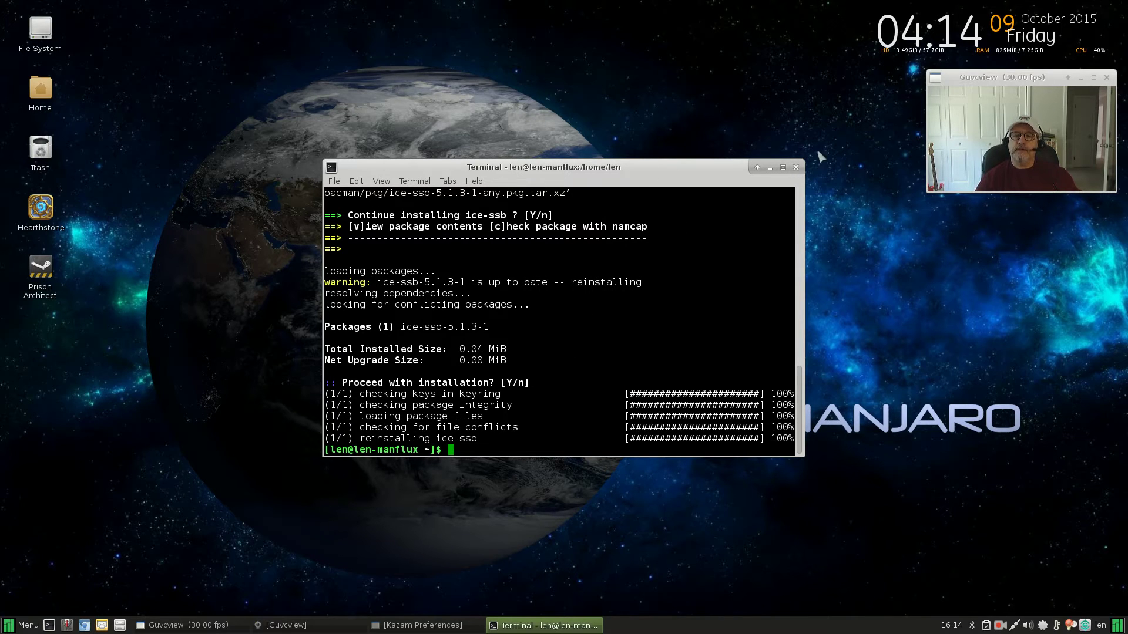
- Close the terminal, launch Ice from Menu > Internet and move its window to the upper left
click(796, 168)
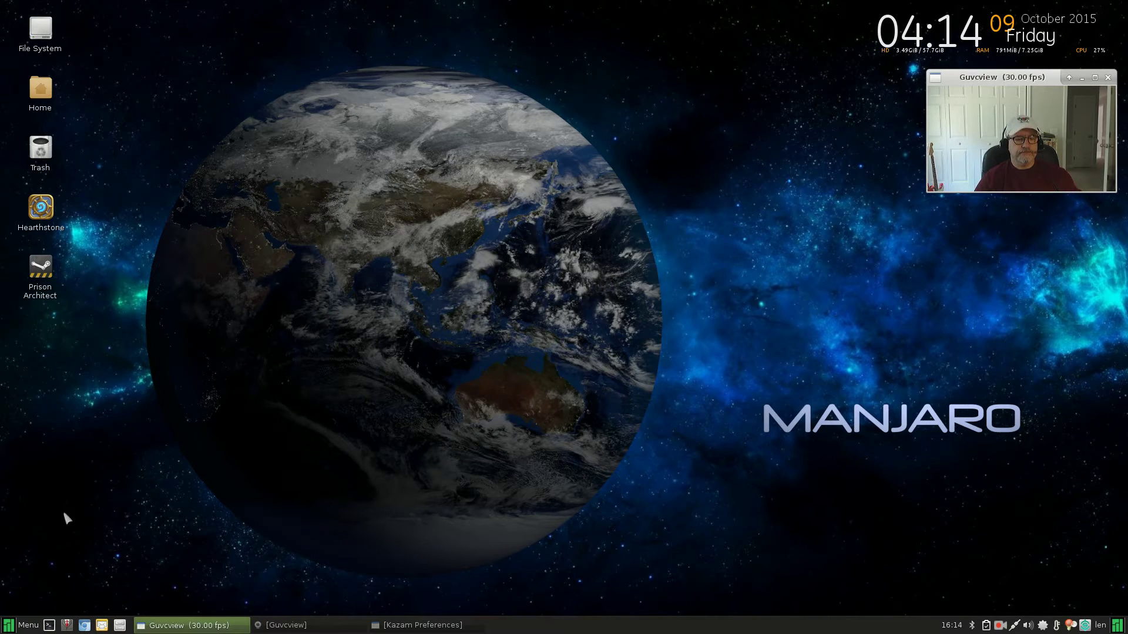
click(17, 627)
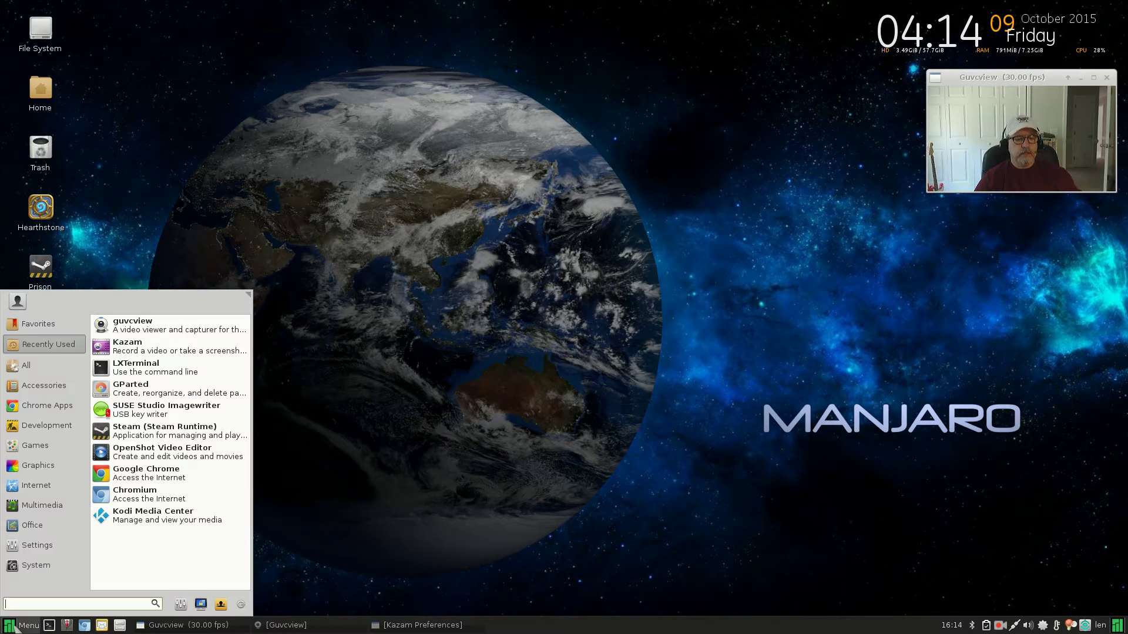
click(36, 565)
click(36, 487)
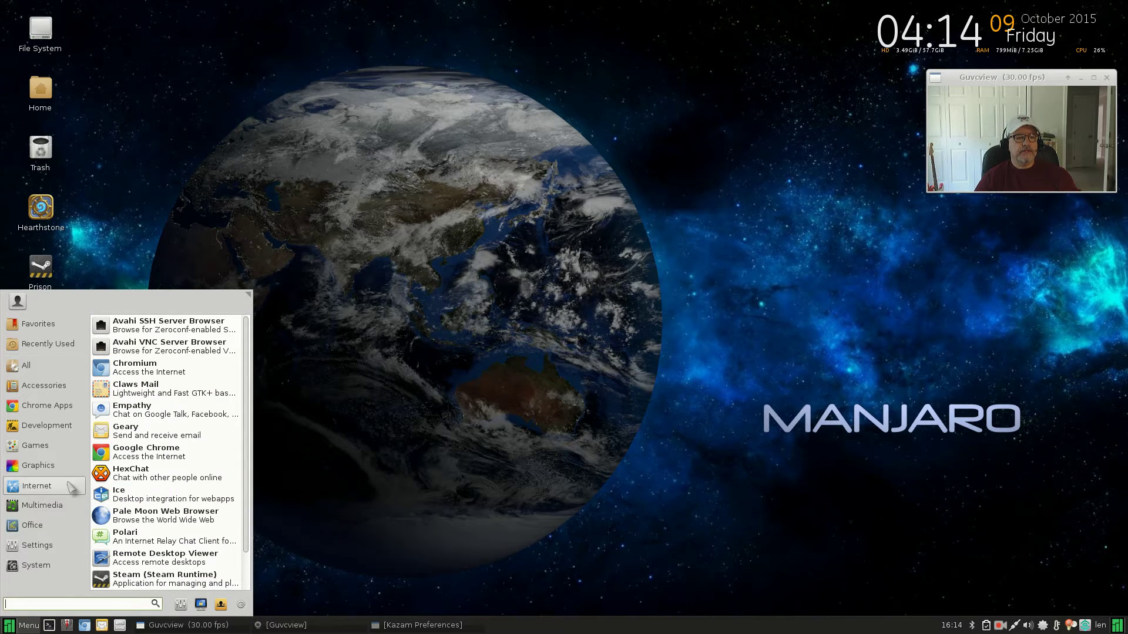
click(129, 494)
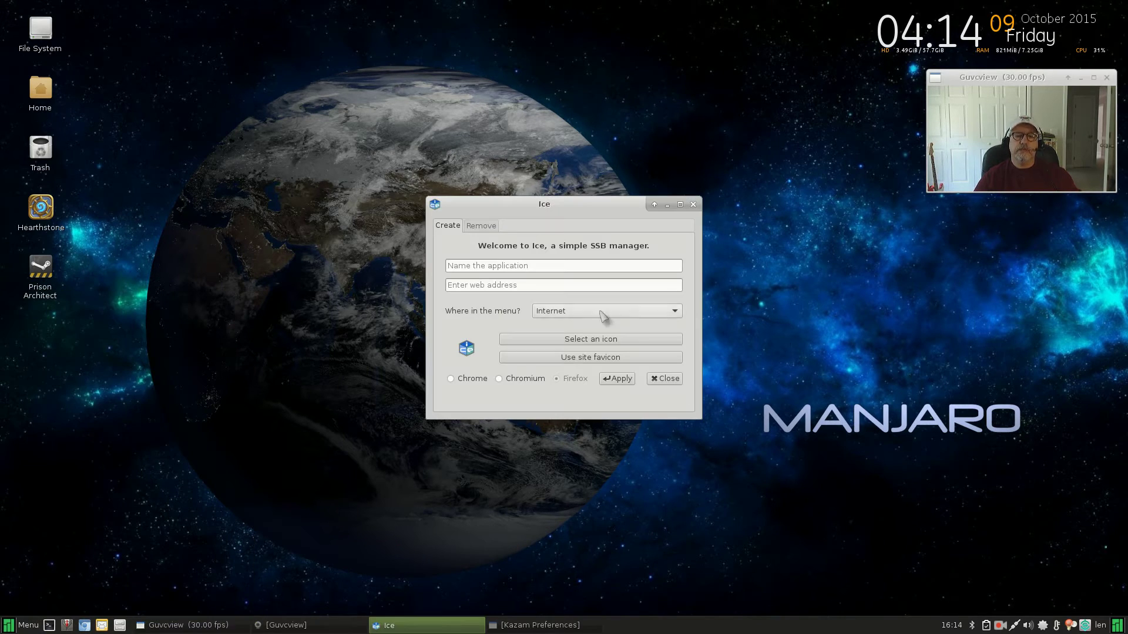
drag(574, 200, 561, 181)
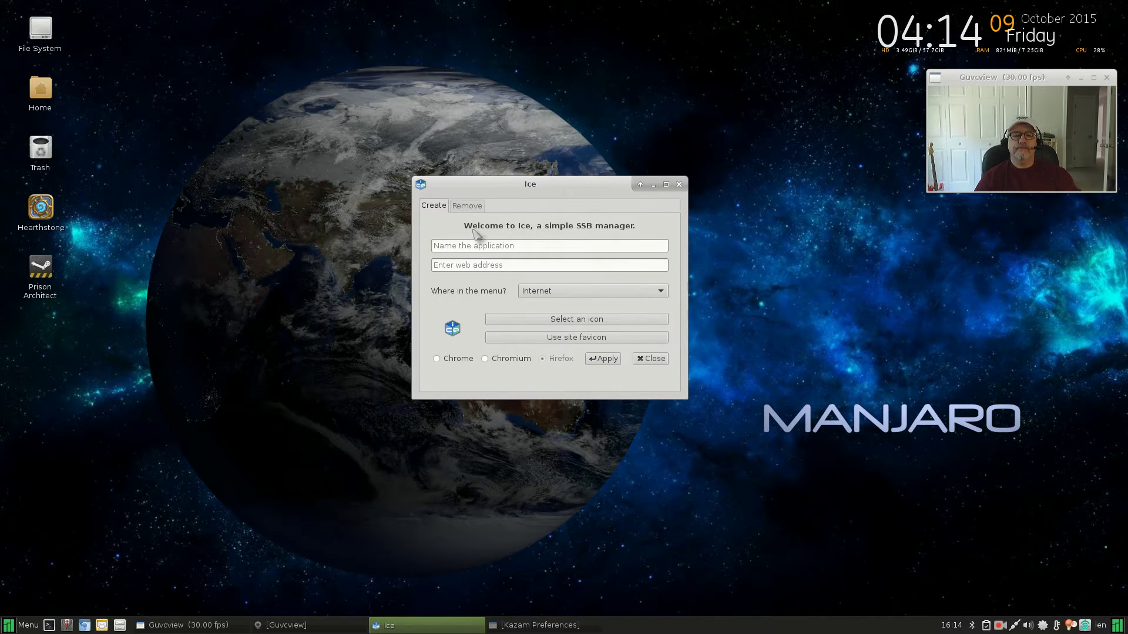
drag(574, 187, 286, 141)
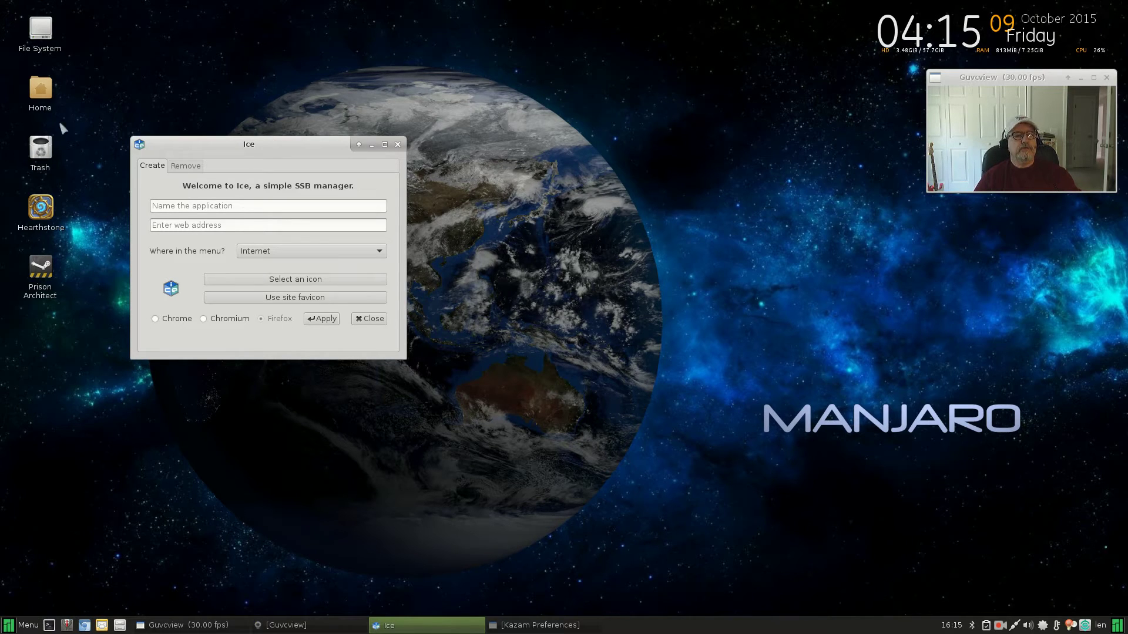
- Open Home > Downloads > IceIcons in the file manager beside Ice and name the app Netflix
double_click(40, 89)
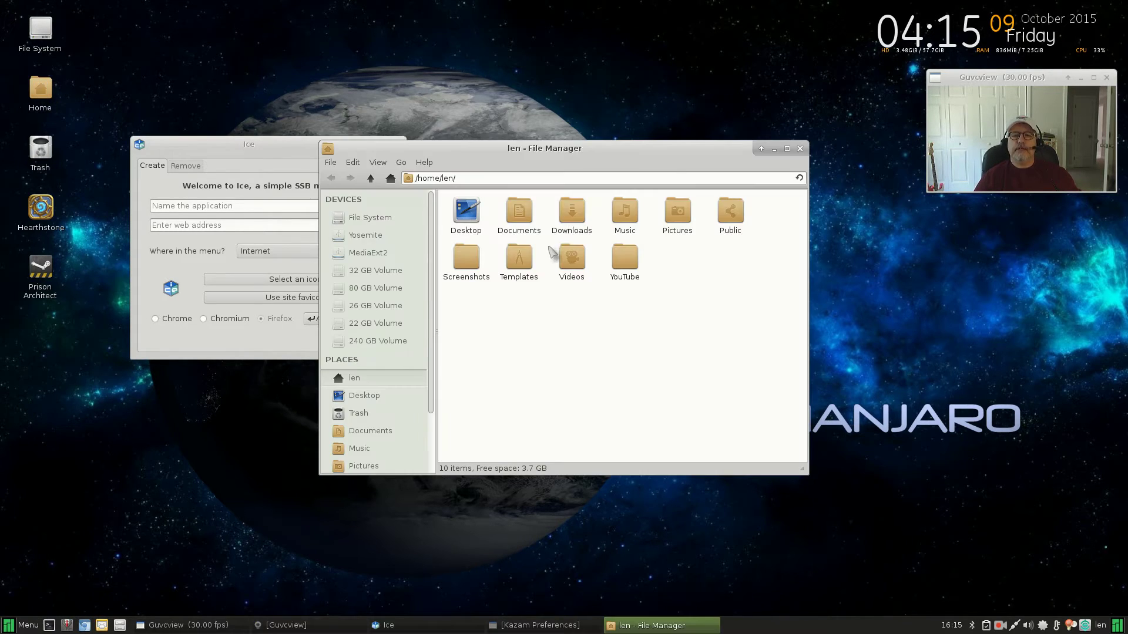
double_click(567, 216)
double_click(563, 217)
drag(705, 159, 825, 178)
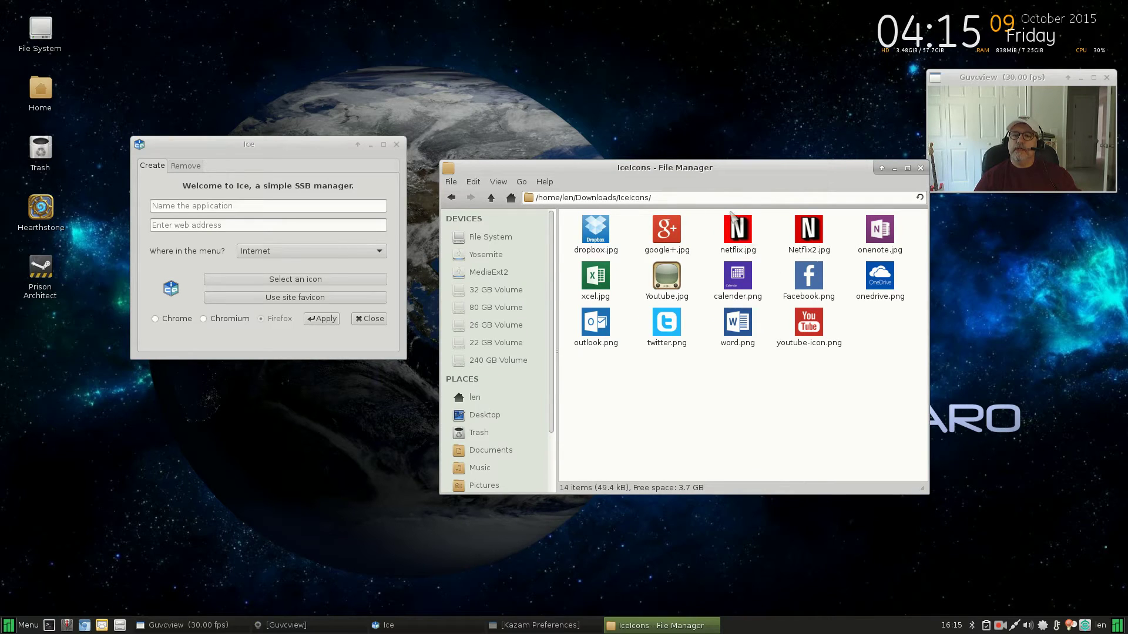
drag(709, 168, 688, 210)
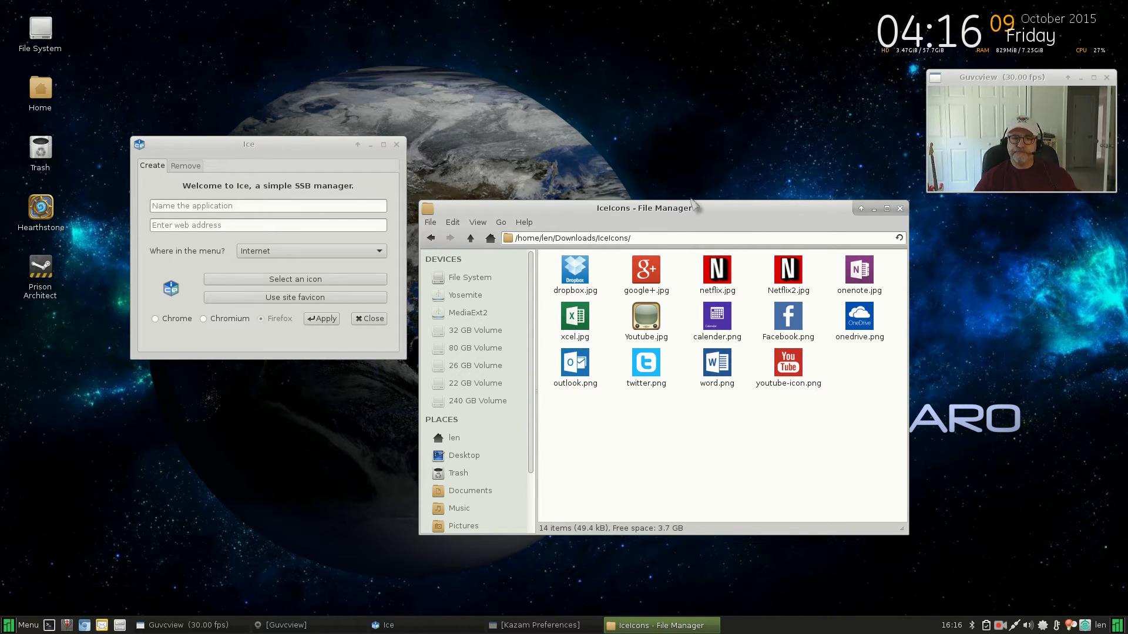
drag(691, 208, 696, 134)
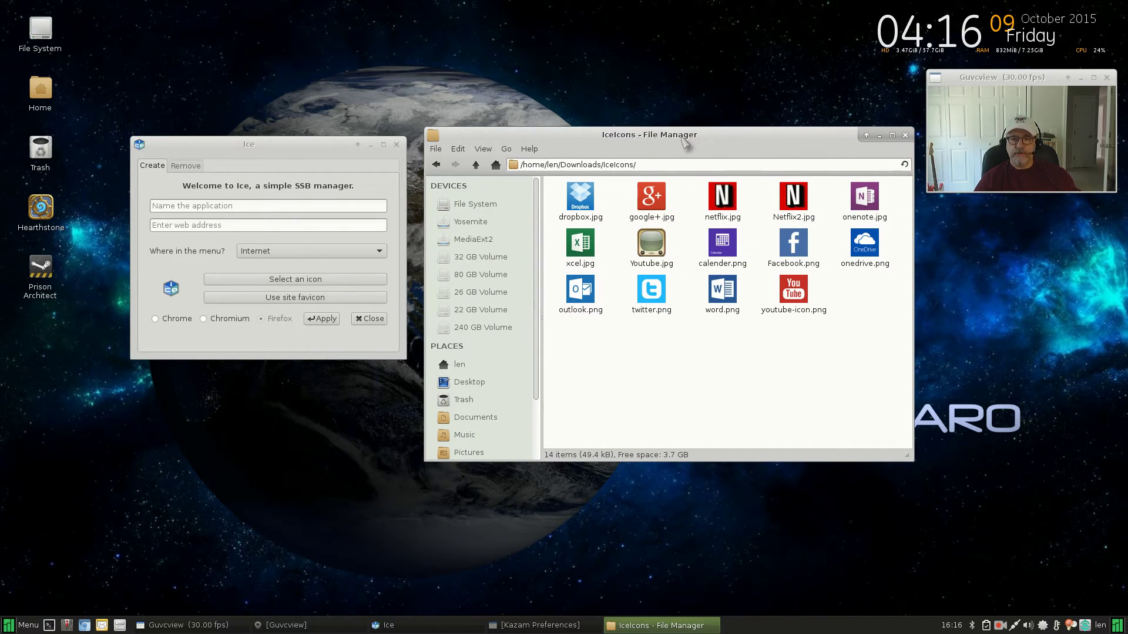
click(205, 207)
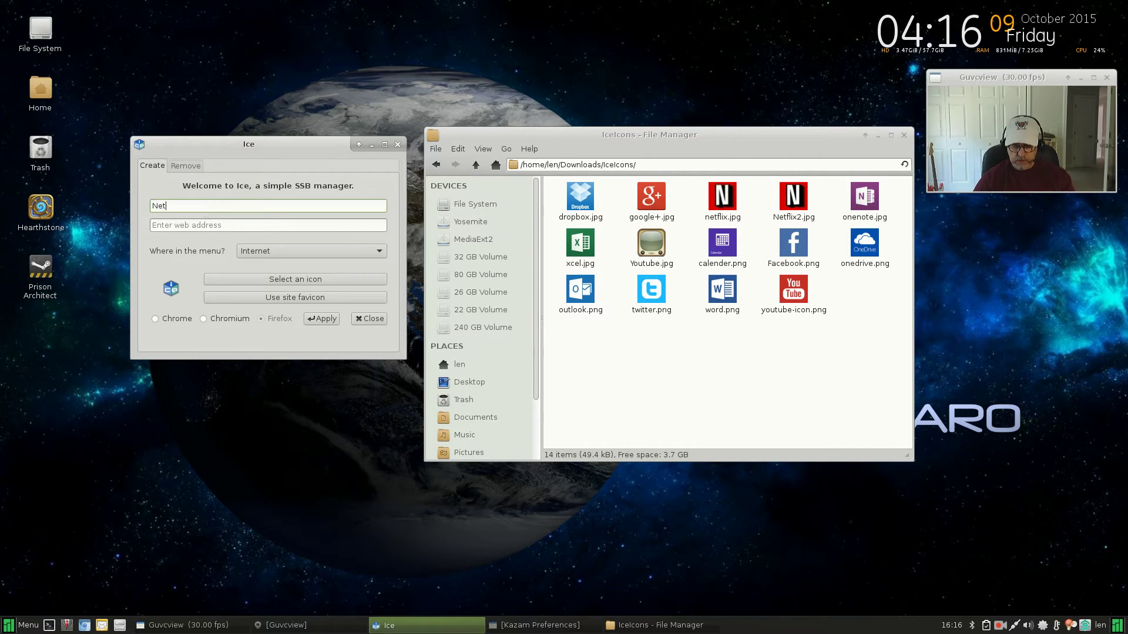
click(189, 224)
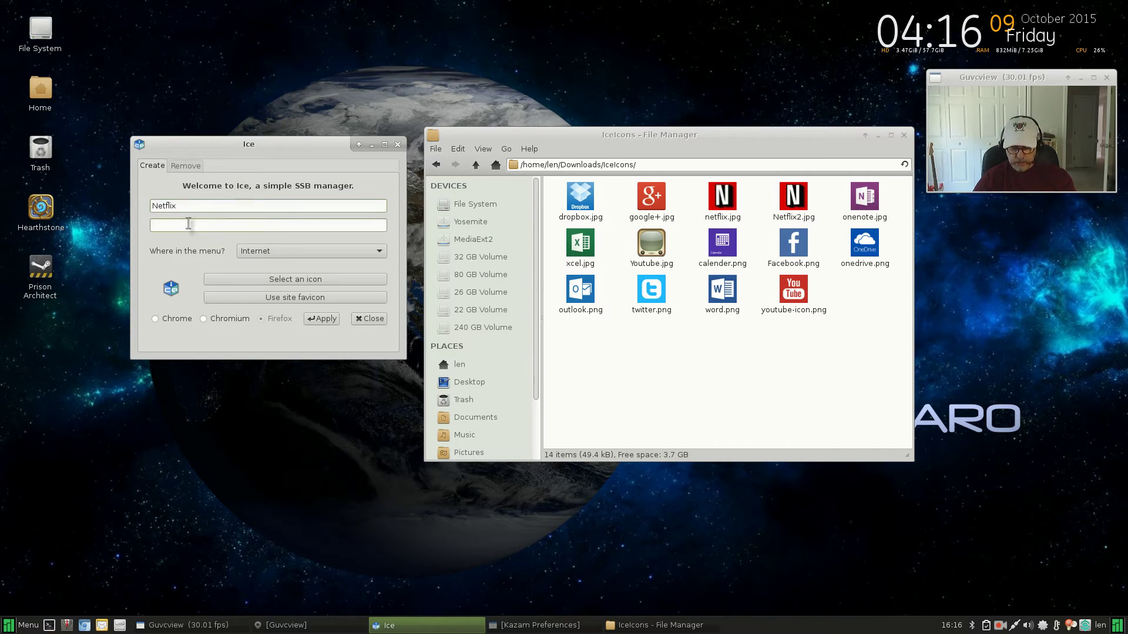
text(https://www.netflix.com)
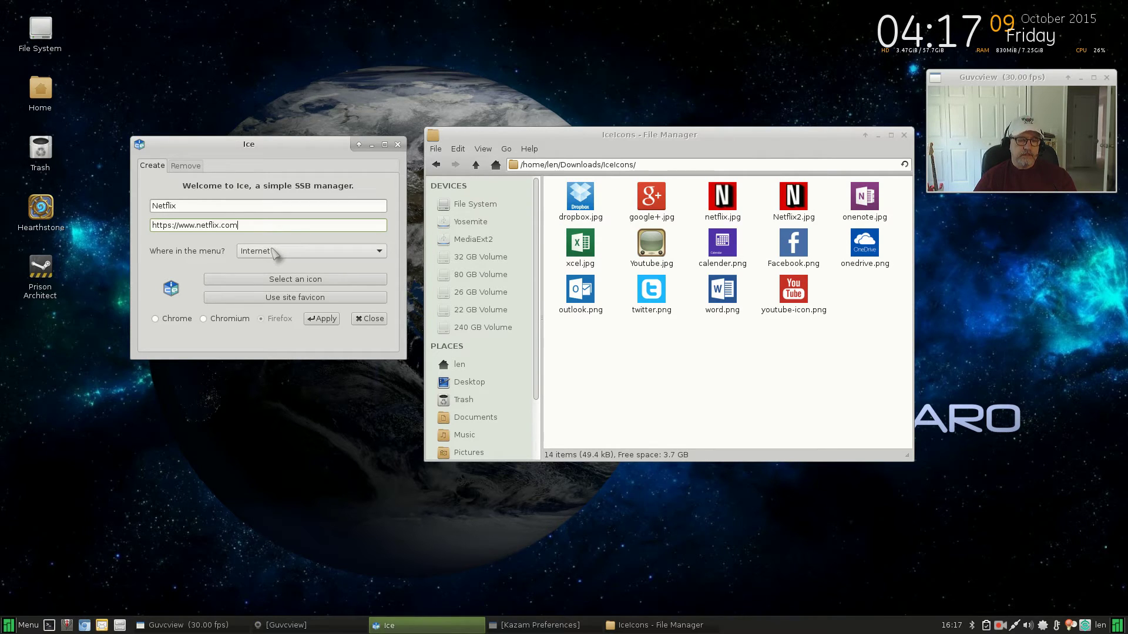
click(374, 252)
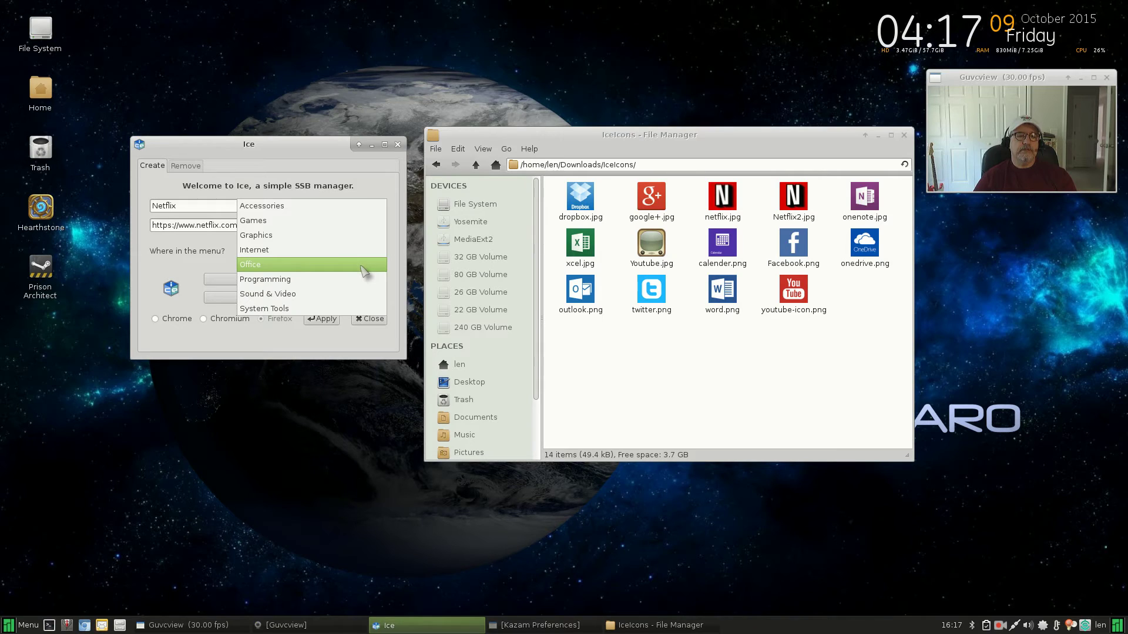
click(282, 294)
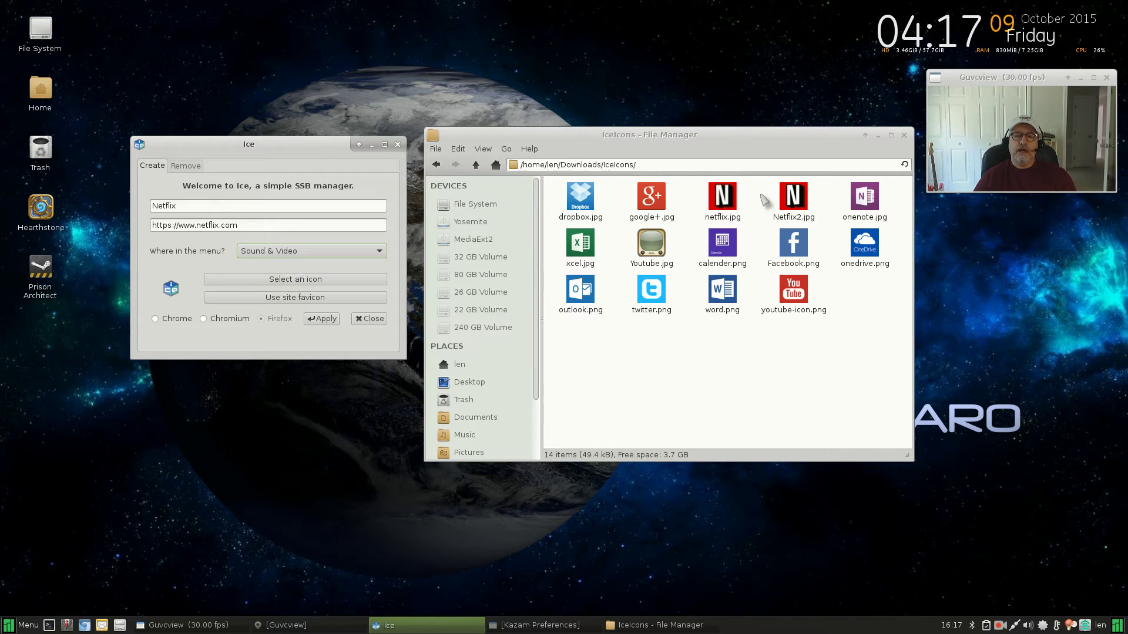
- Set the app's icon to Netflix2.jpg from the Downloads > IceIcons folder
click(292, 281)
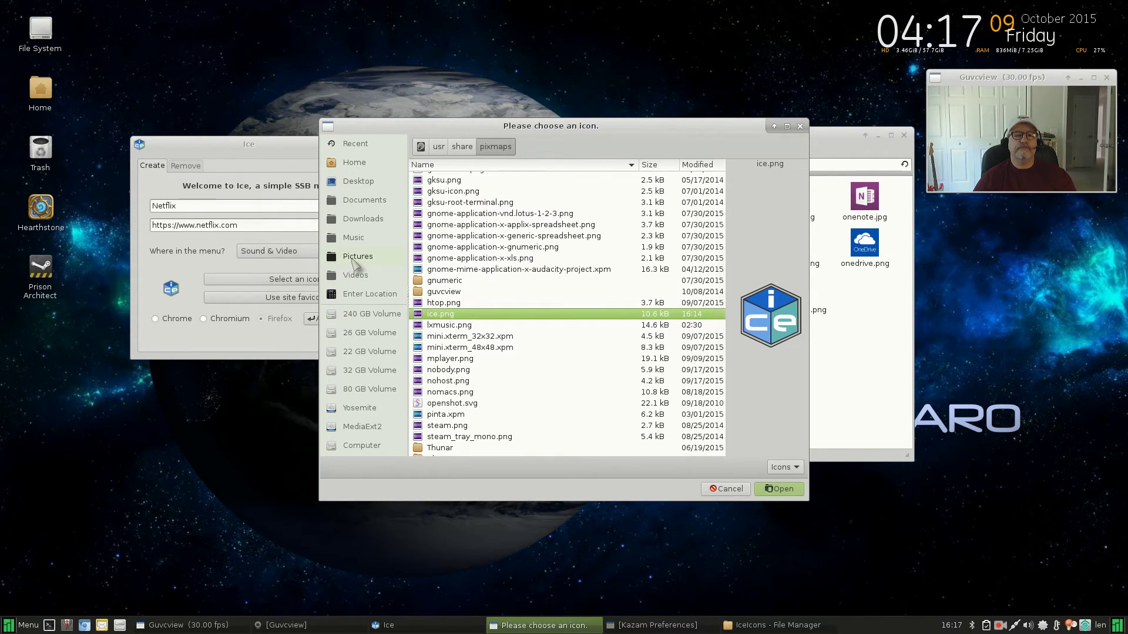
click(354, 259)
click(359, 220)
double_click(442, 188)
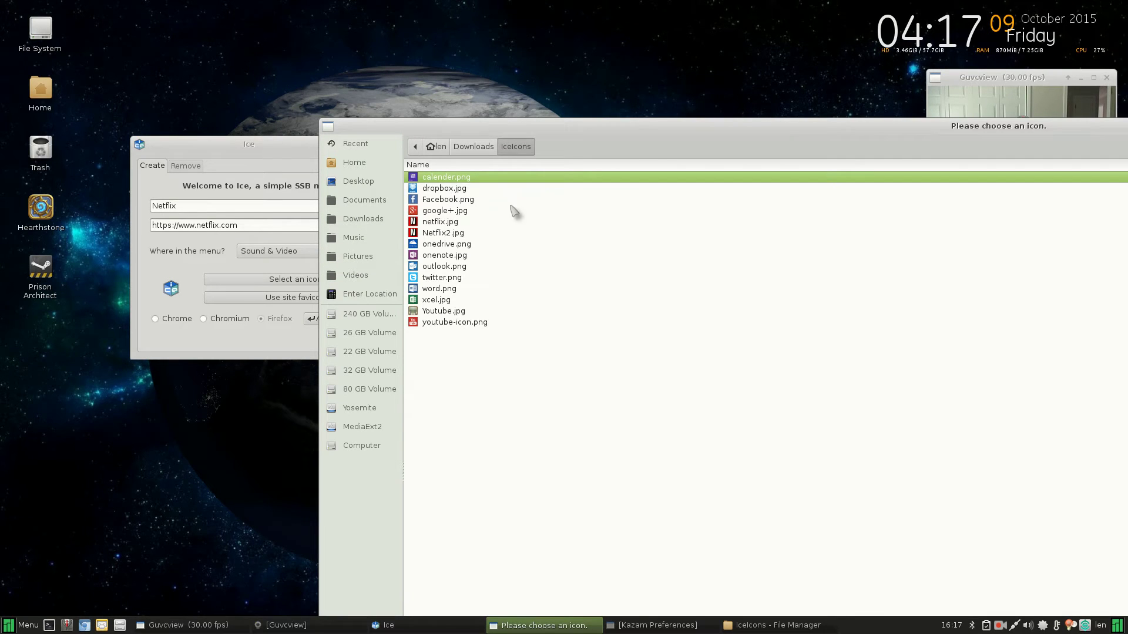
click(438, 233)
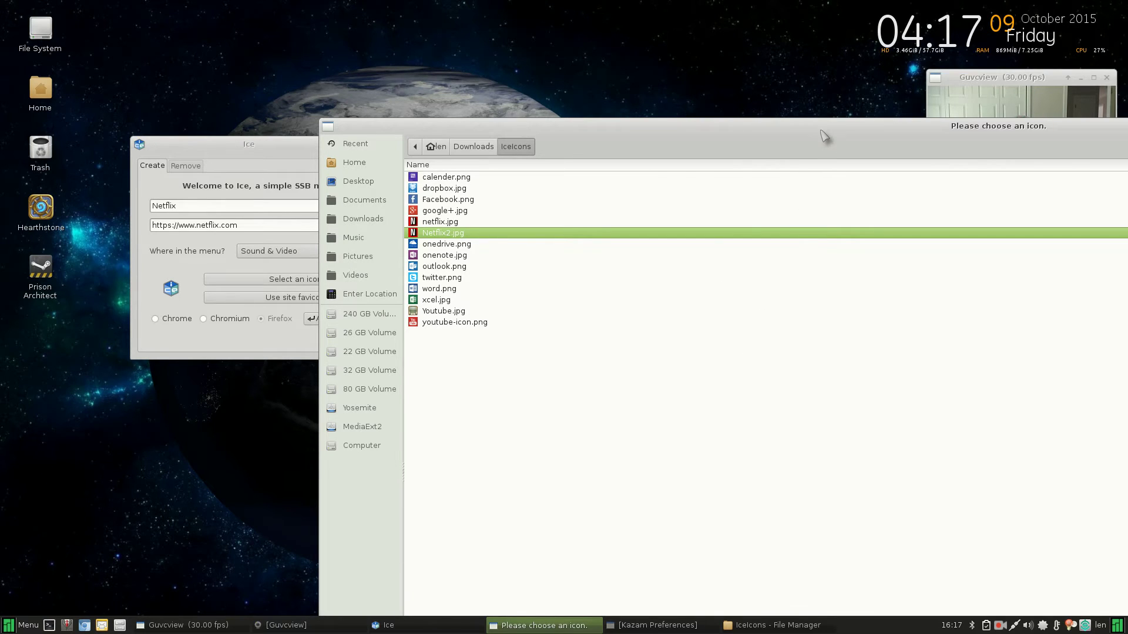
drag(822, 127, 807, 164)
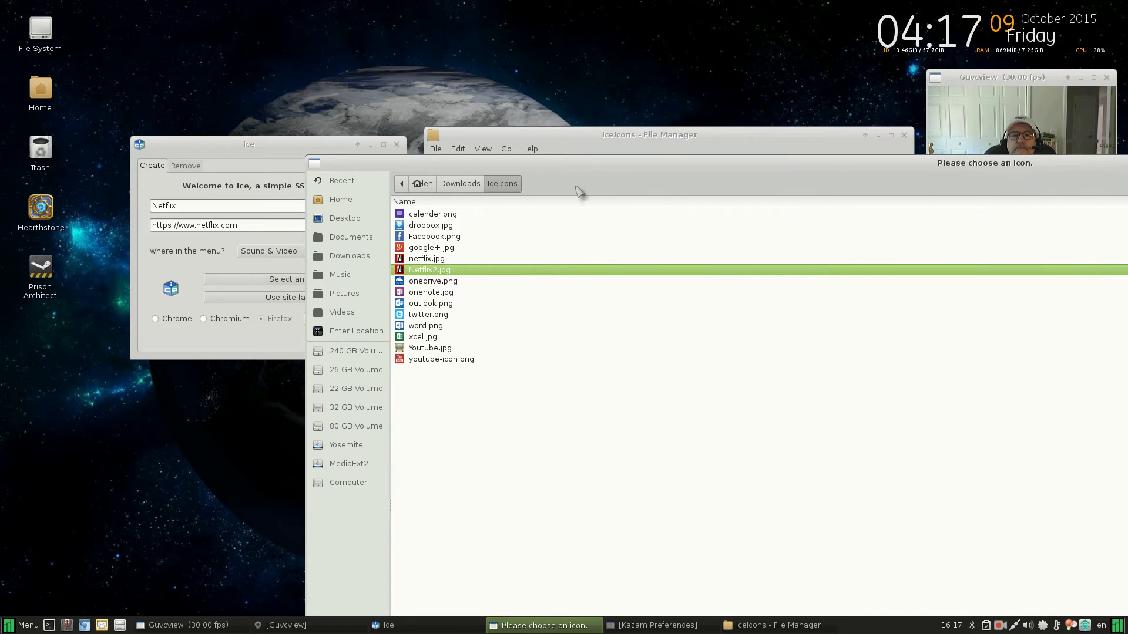
double_click(429, 272)
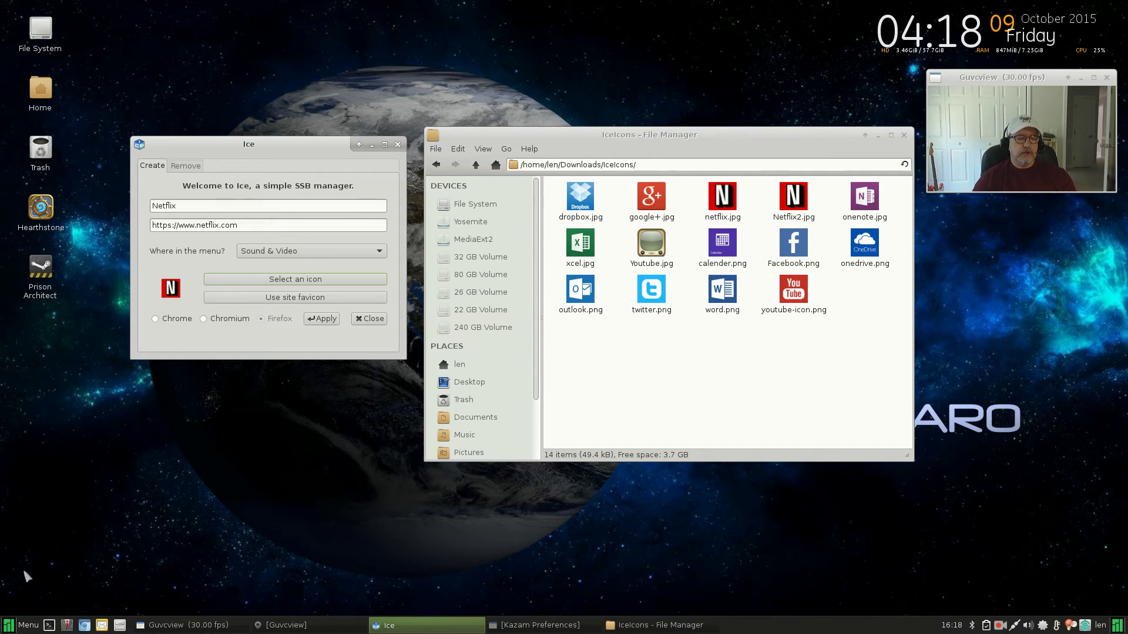
- Browse the applications menu, scrolling through its categories, then close it
click(10, 624)
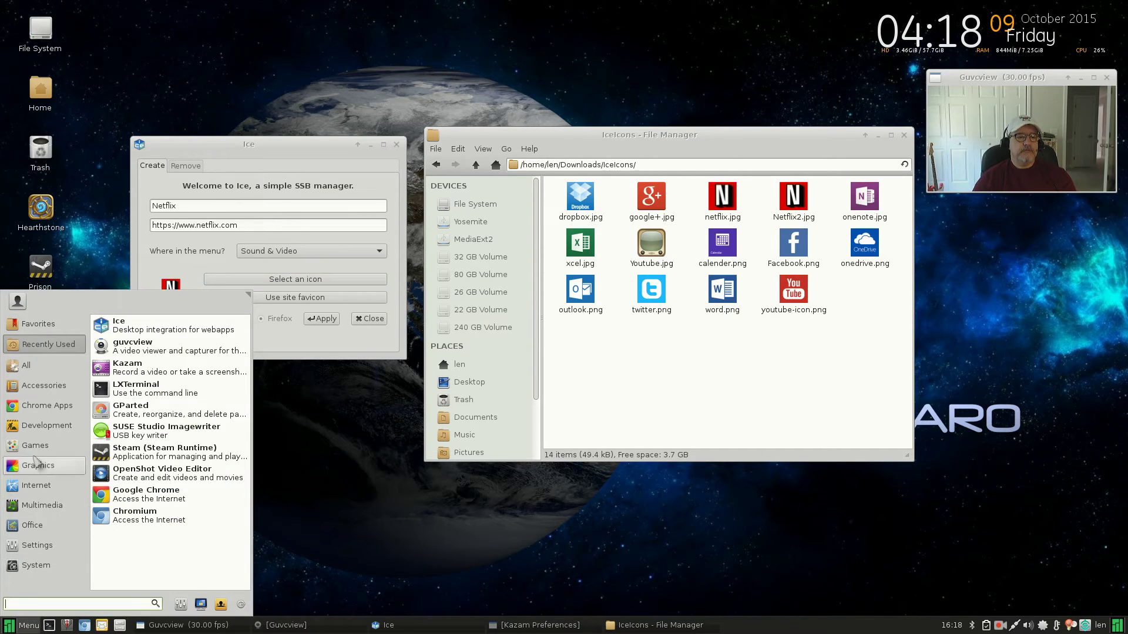
mouse_move(30, 488)
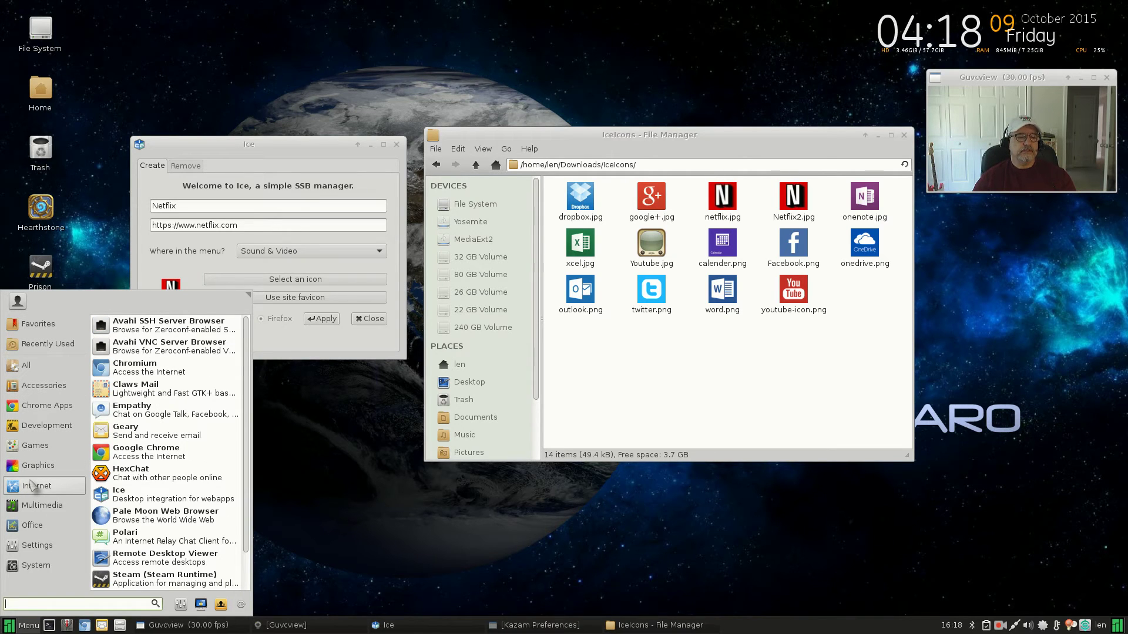
scroll(176, 483, down, 2)
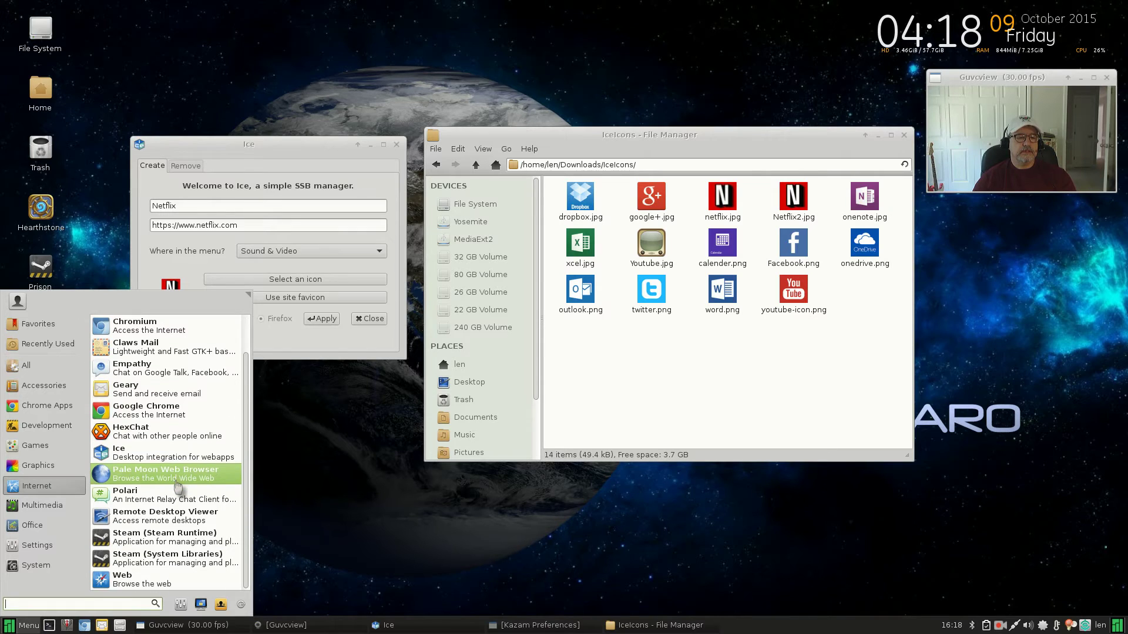
scroll(154, 542, up, 2)
scroll(154, 542, up, 1)
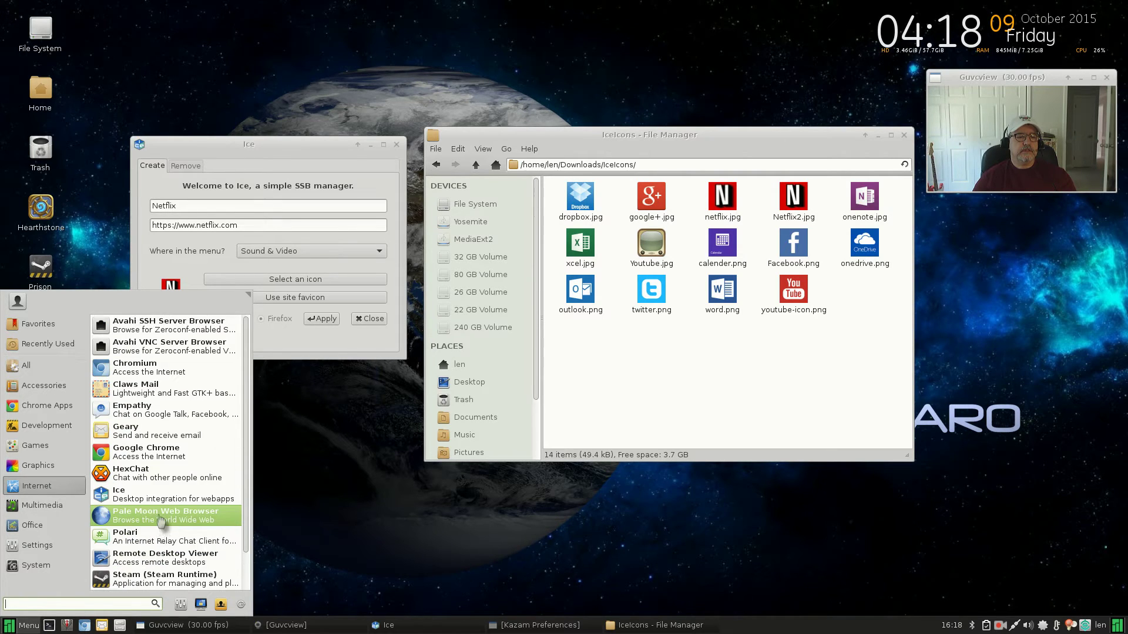
click(339, 430)
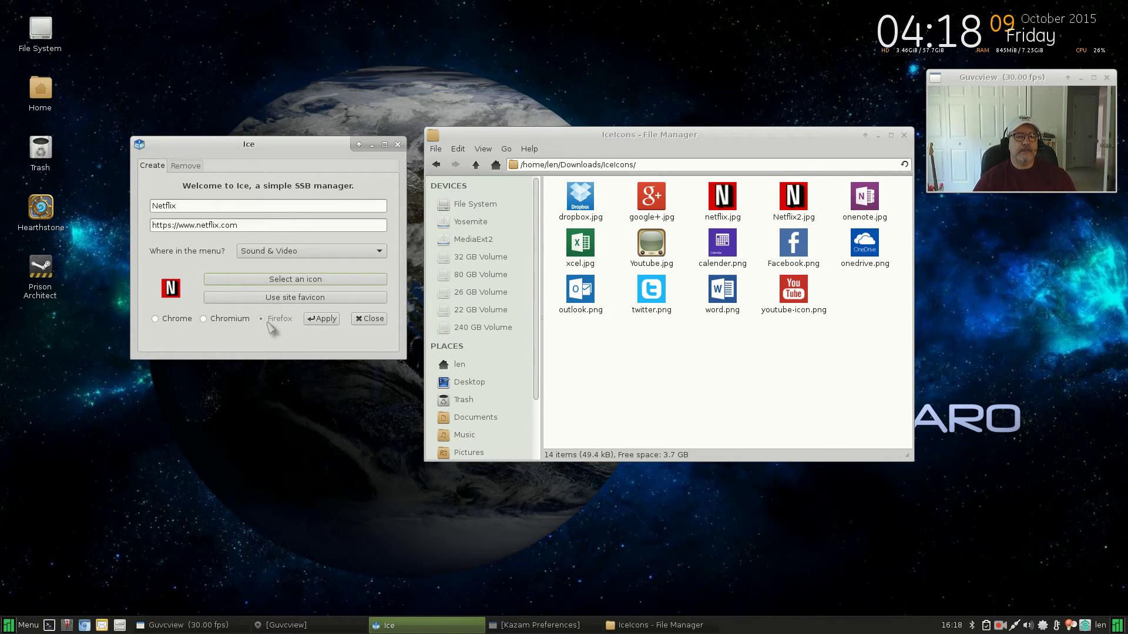
- Set the Netflix app to run in Chrome, apply it, and close Ice
click(154, 319)
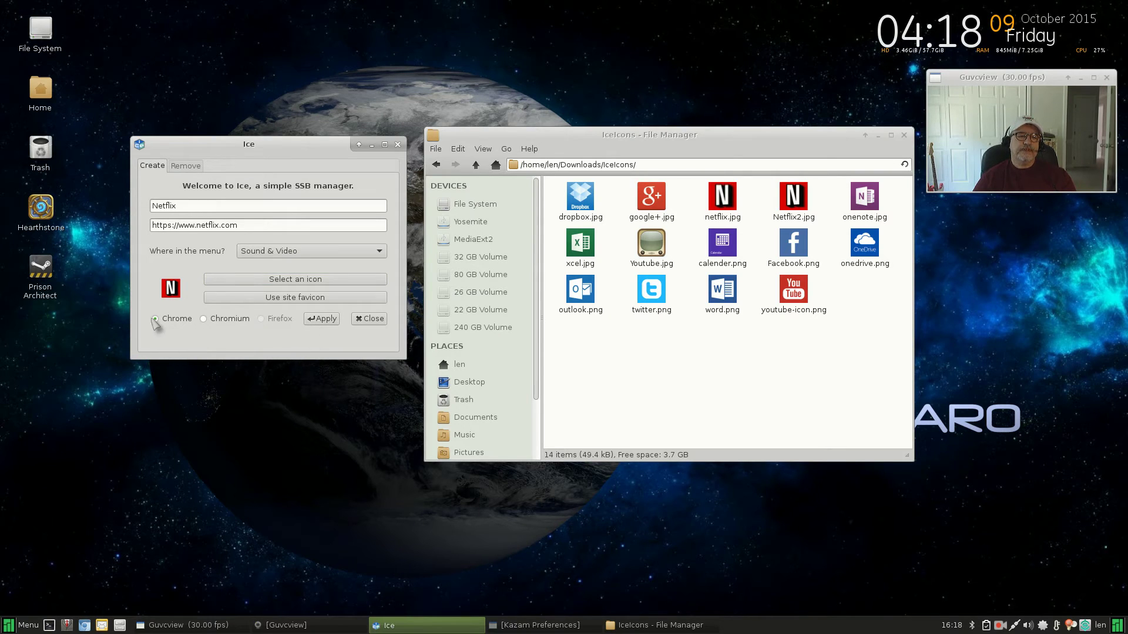
click(321, 319)
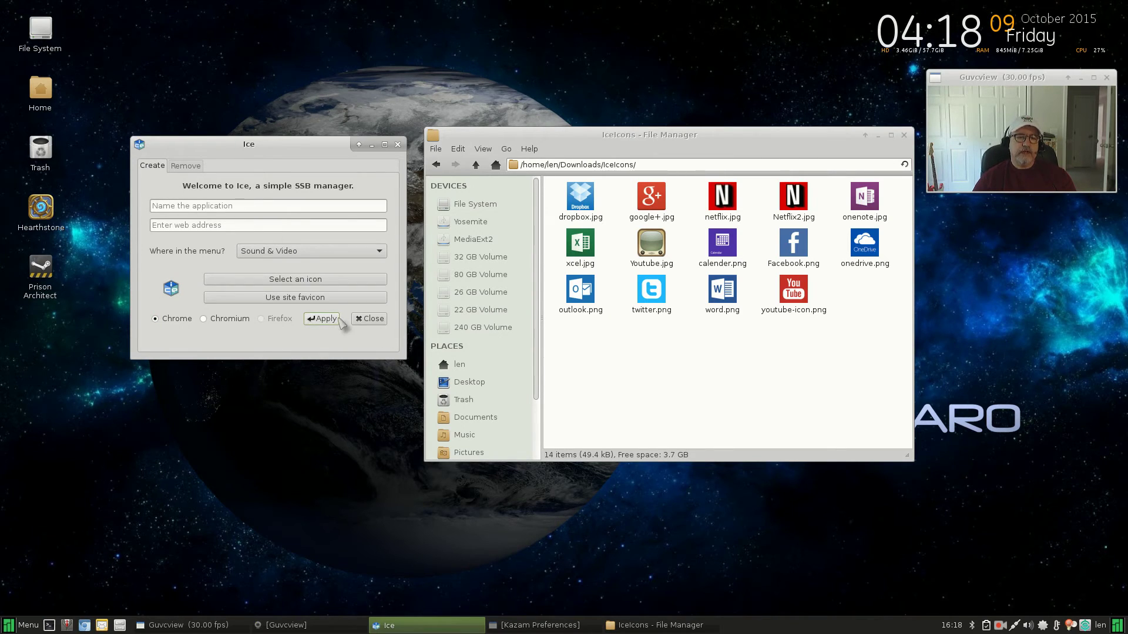
click(398, 145)
- Move the file manager window aside and show the Whisker Menu's Multimedia category listing Netflix
drag(773, 133, 679, 91)
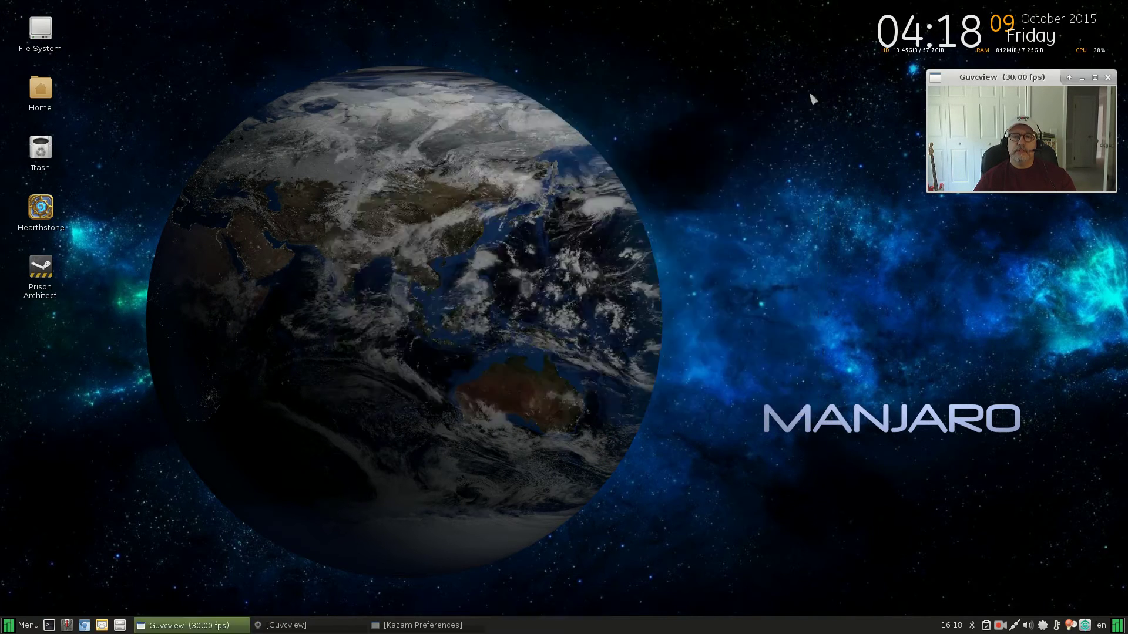
click(29, 626)
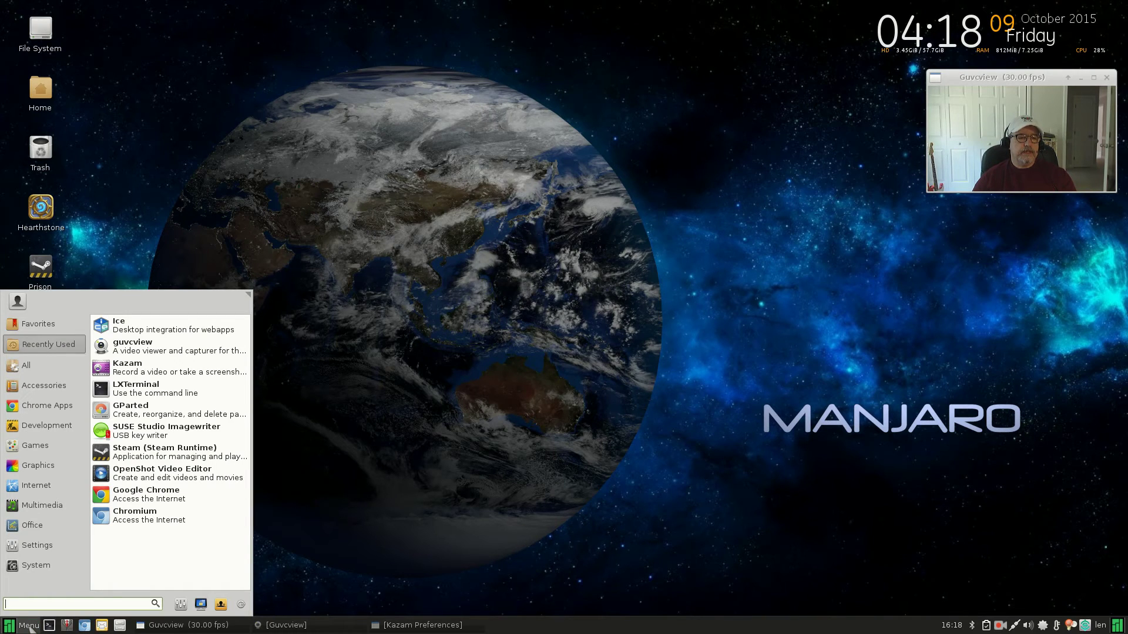
click(47, 551)
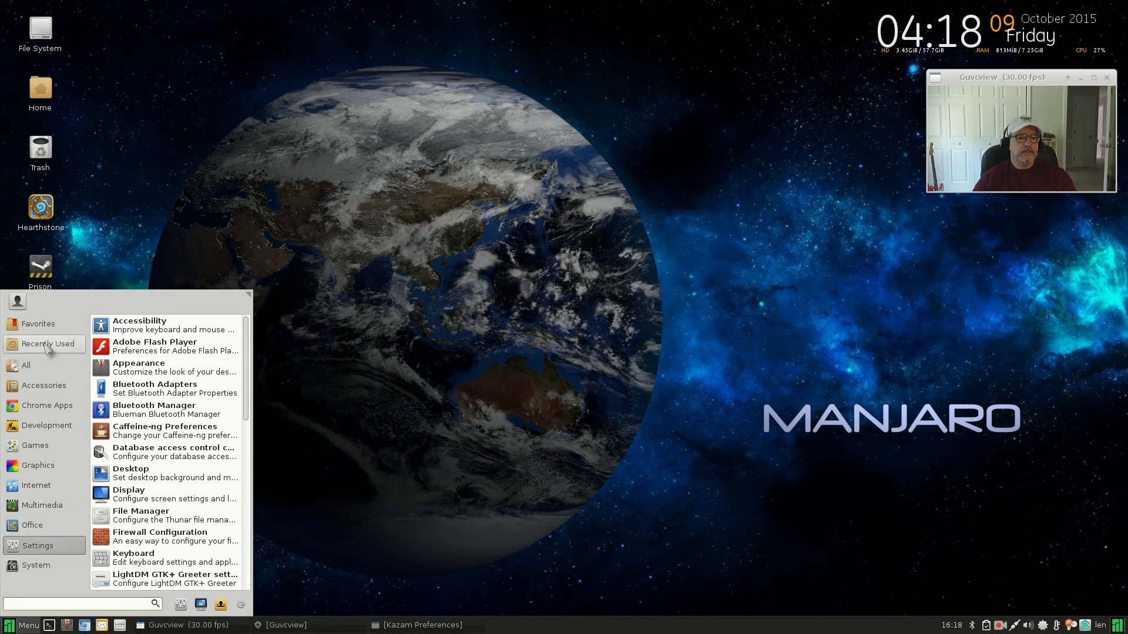
mouse_move(46, 509)
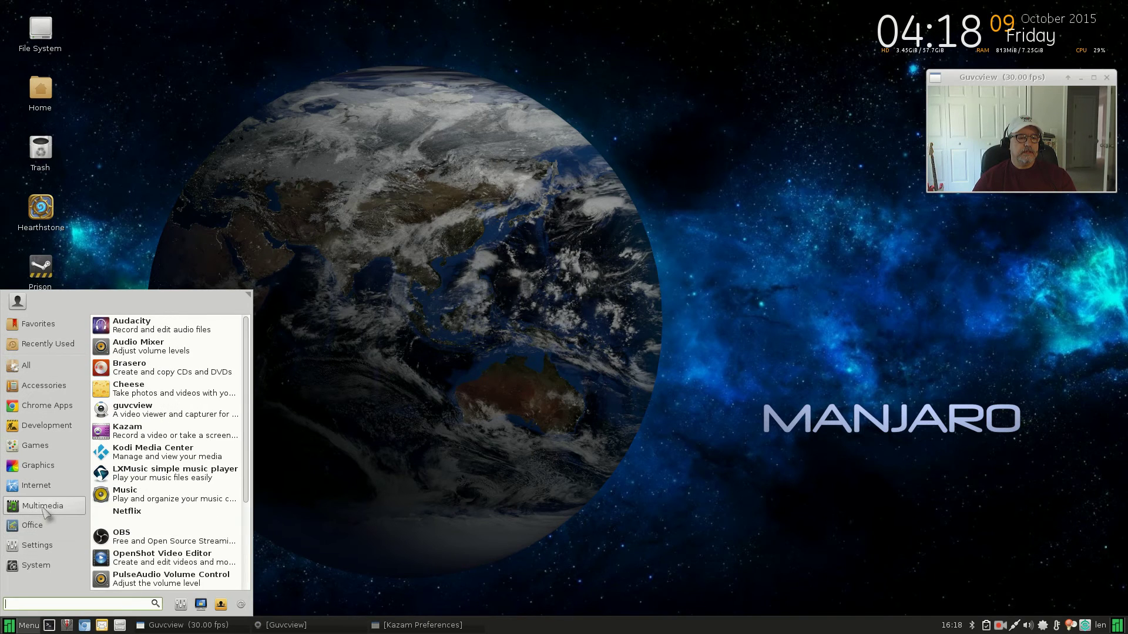
- Launch the Netflix web app from the menu and resize its window
click(133, 522)
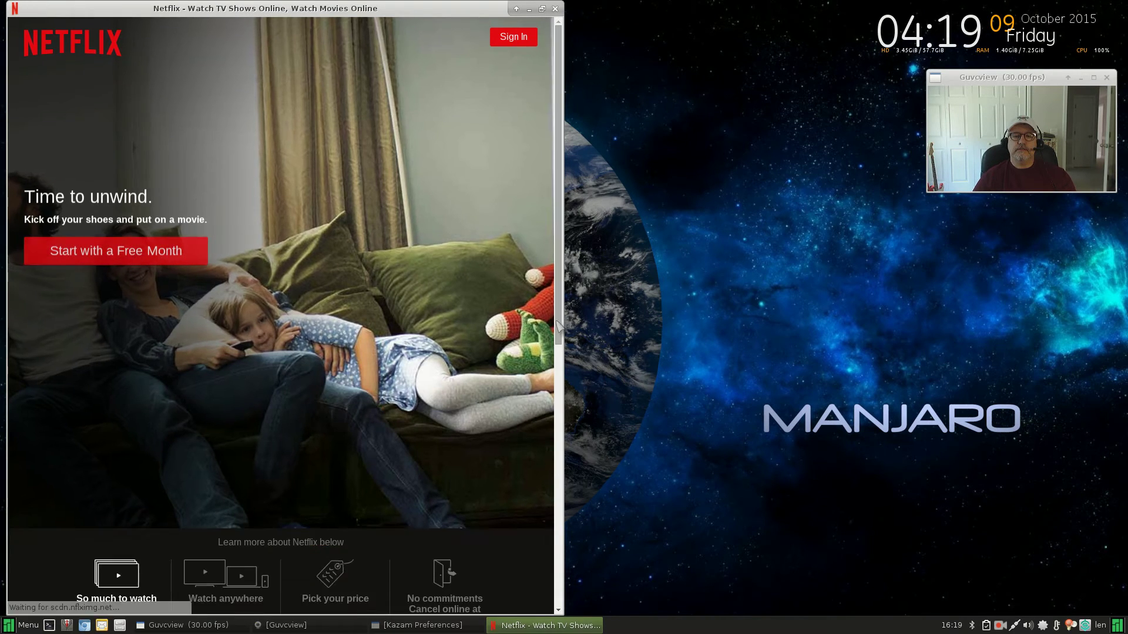
drag(563, 295, 1089, 238)
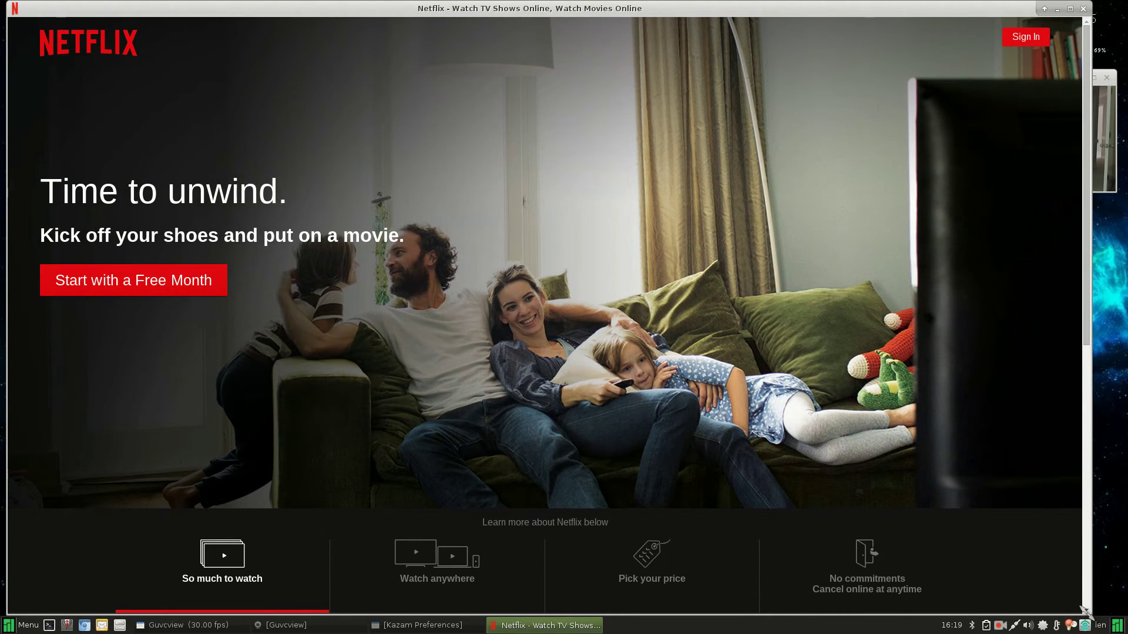
drag(1084, 611, 912, 541)
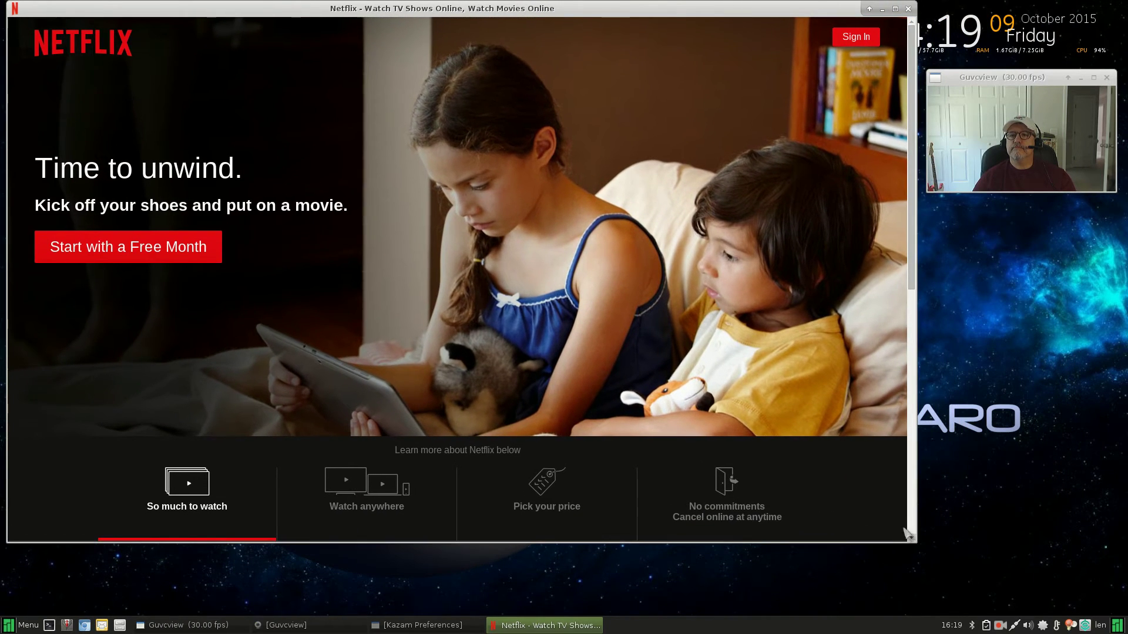
- Sign in to Netflix with the saved login and pick the first viewer profile
click(854, 42)
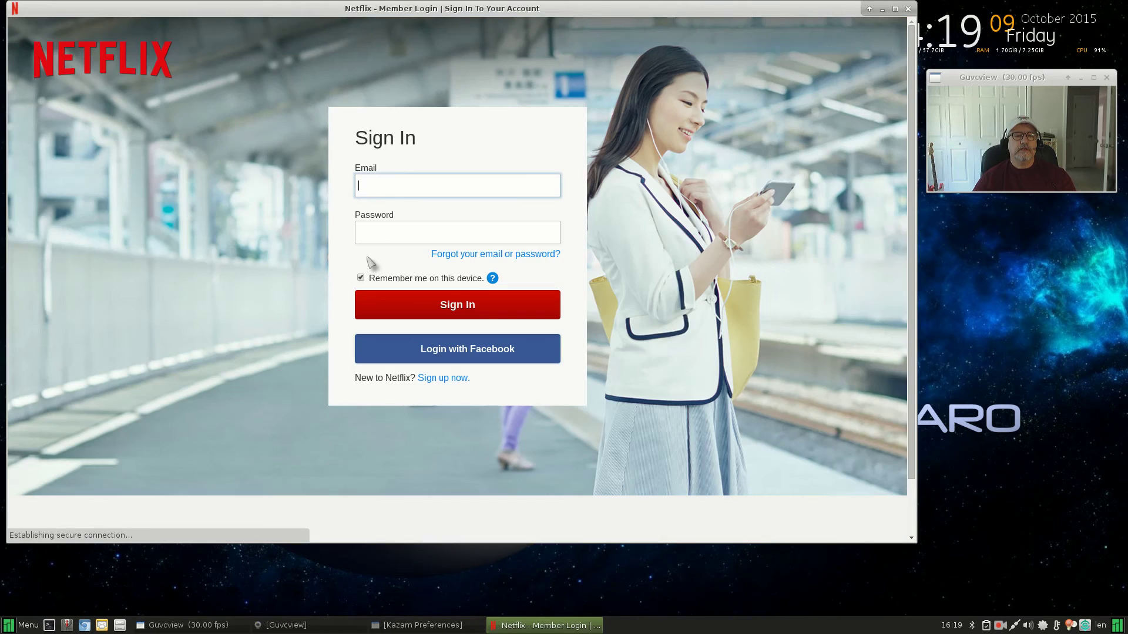
click(381, 187)
click(389, 205)
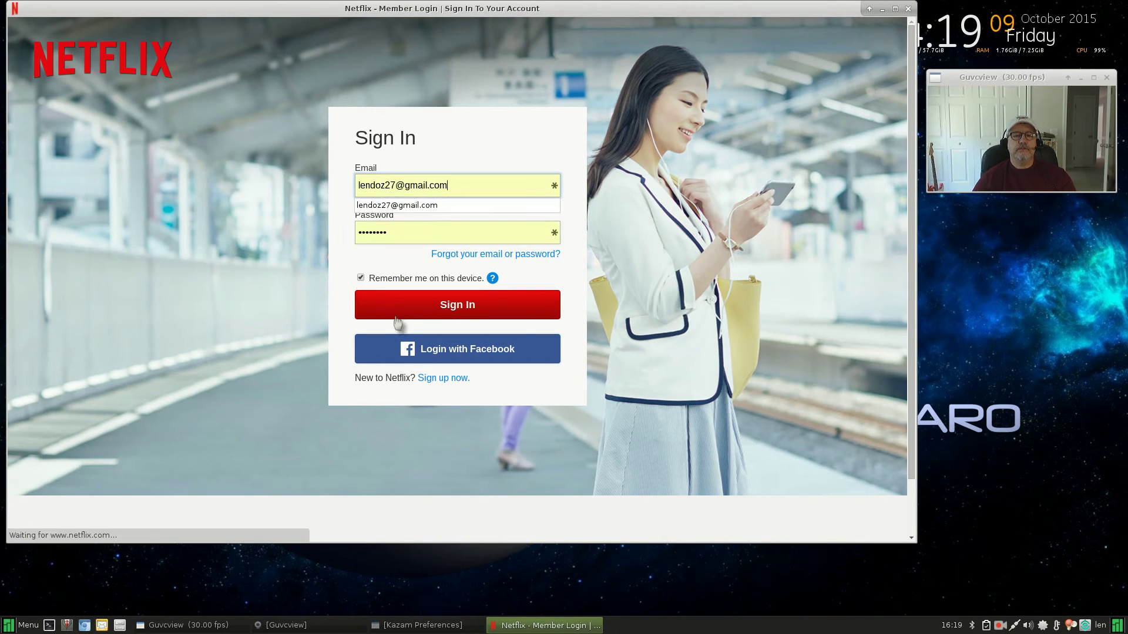
click(425, 312)
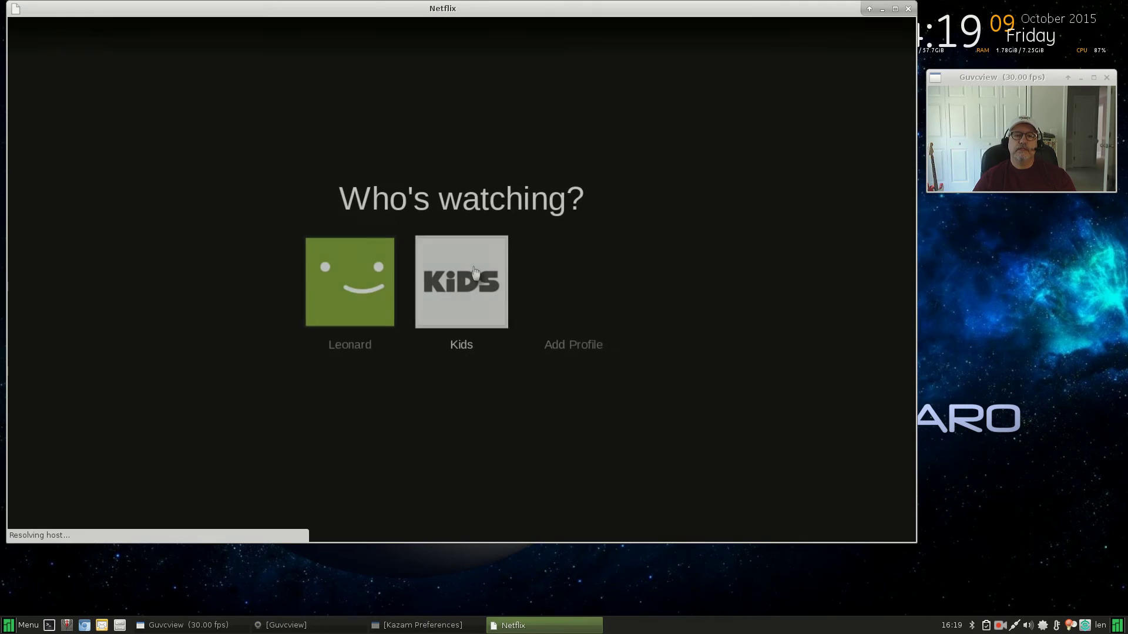
click(347, 302)
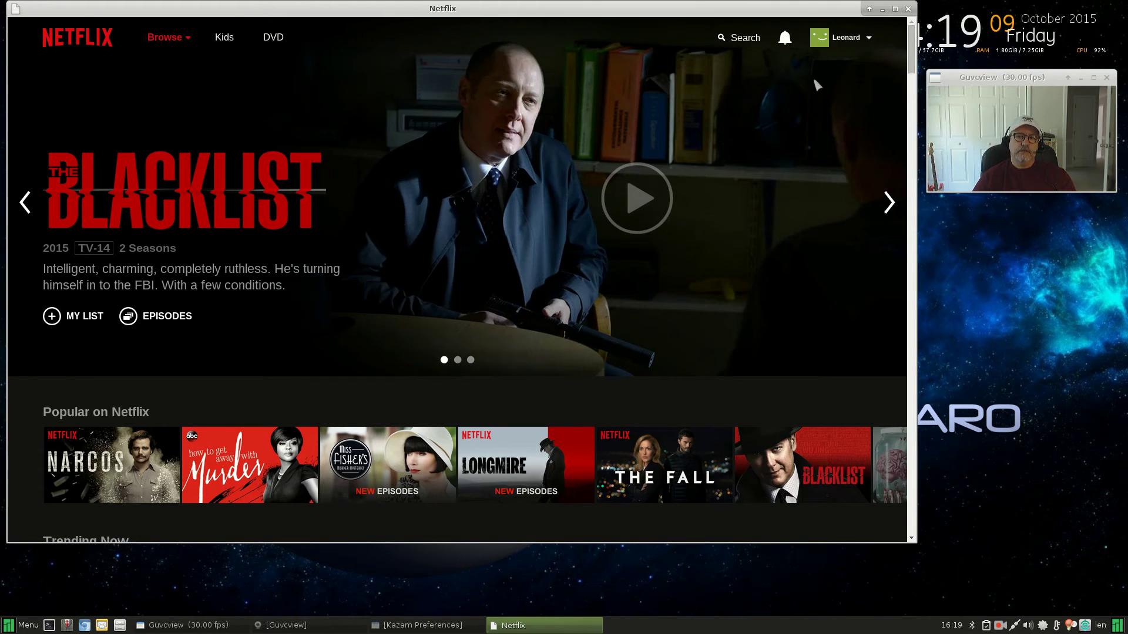
click(908, 9)
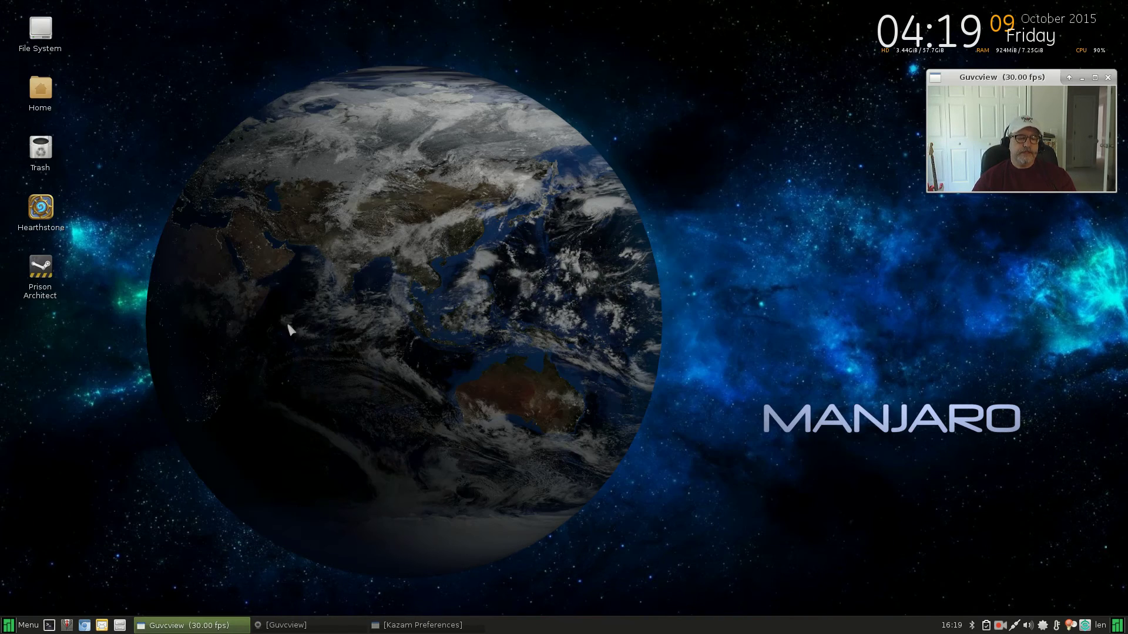
click(24, 625)
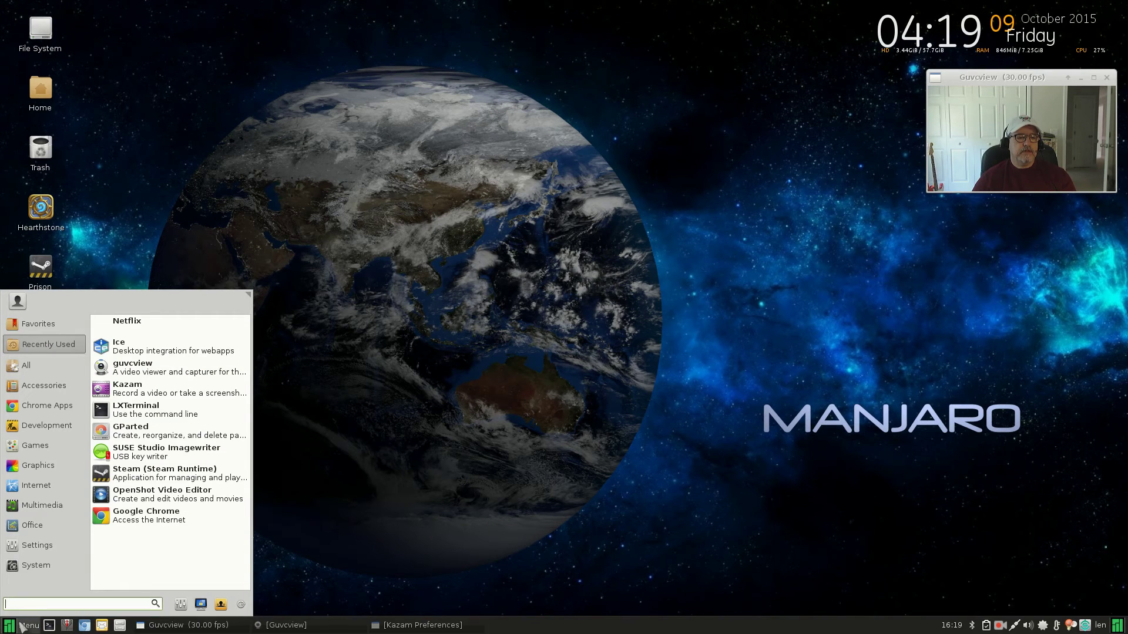
click(126, 520)
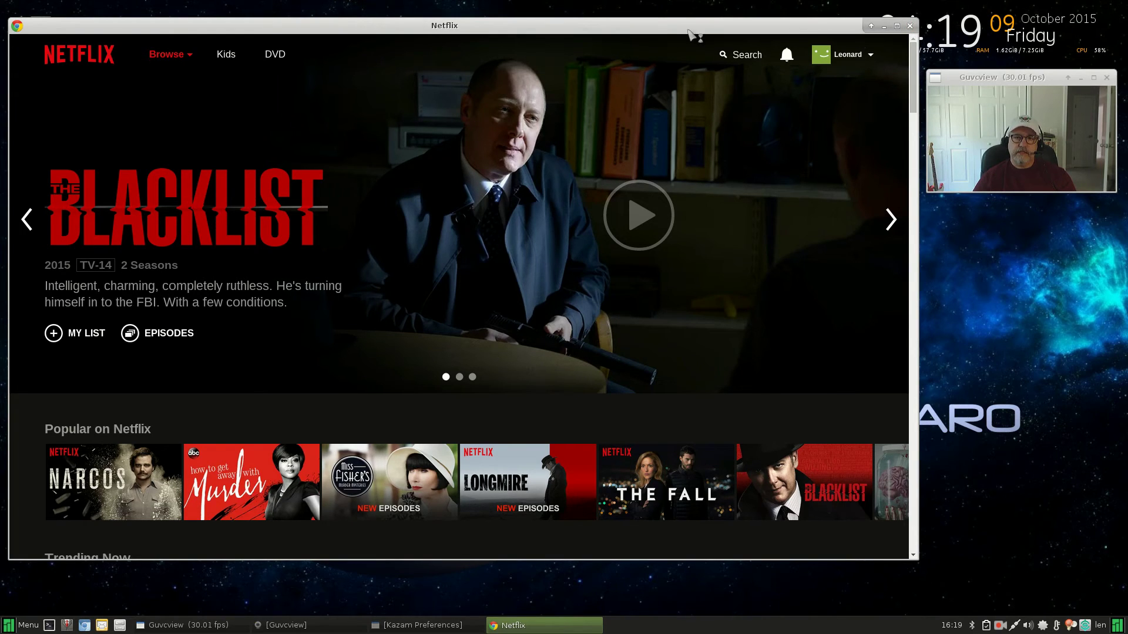
click(910, 26)
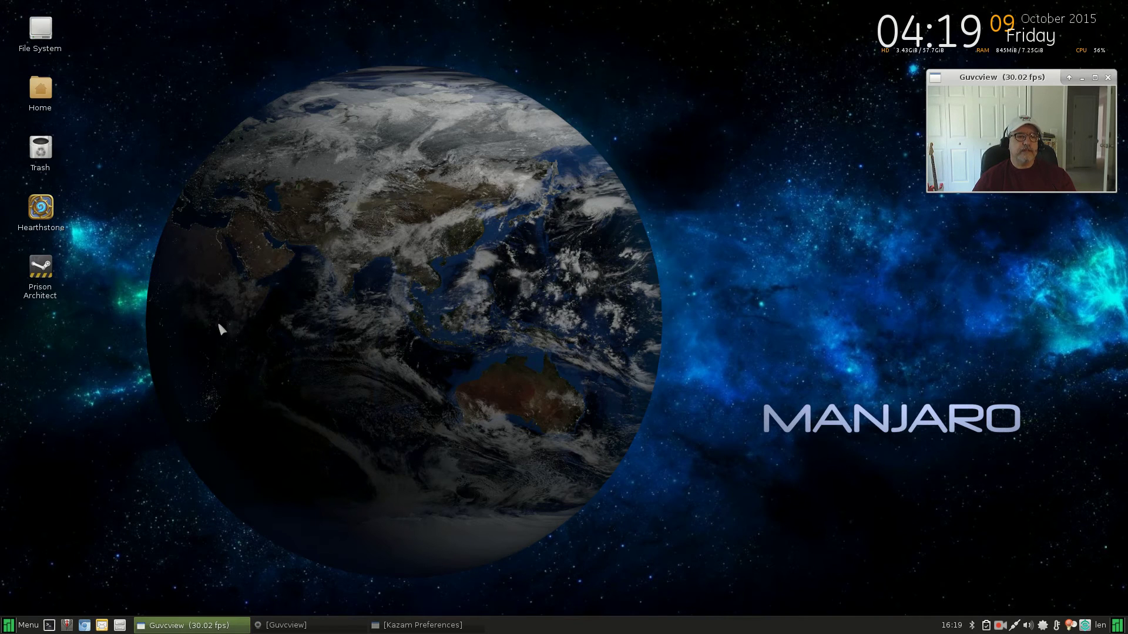
- Add the Multimedia category's Netflix entry to the desktop, then close the menu
click(23, 626)
click(58, 532)
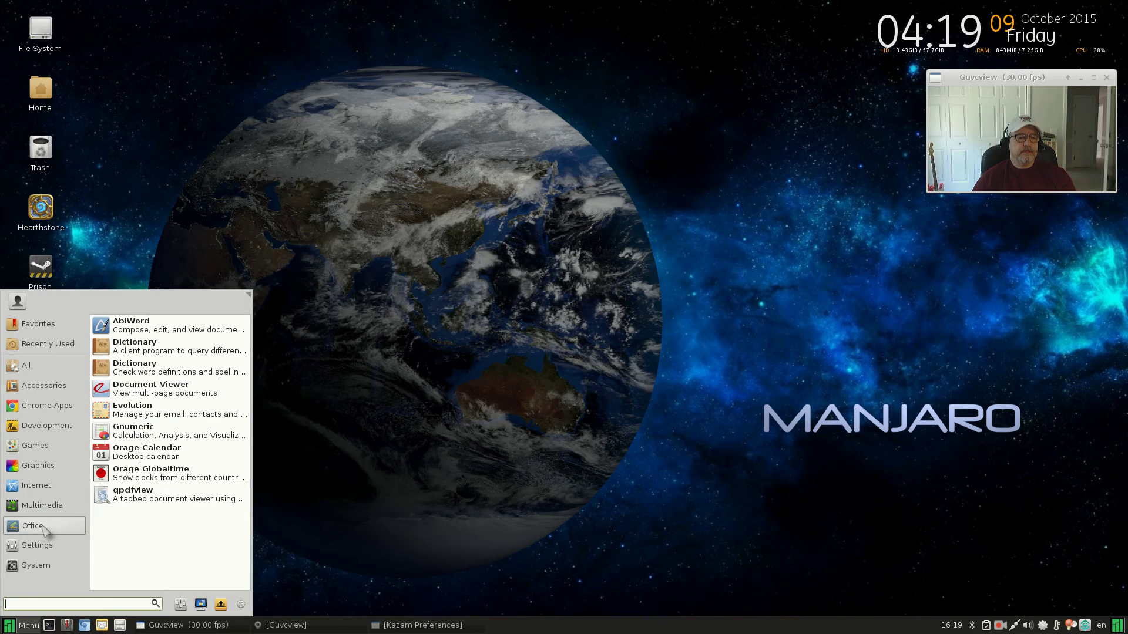
click(44, 506)
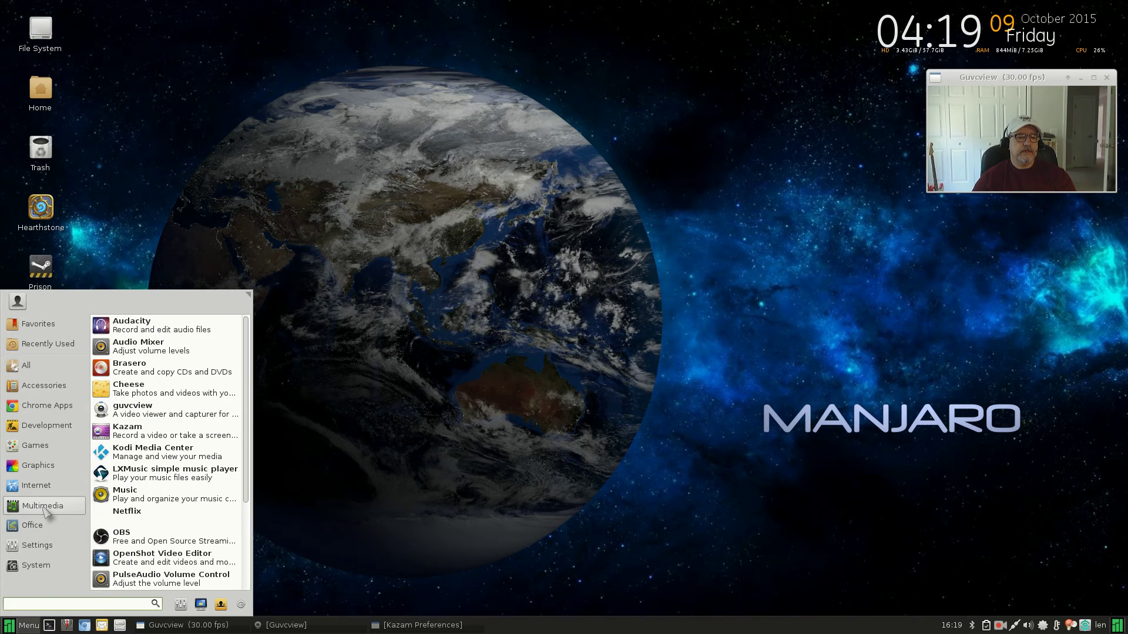
right_click(130, 512)
click(163, 545)
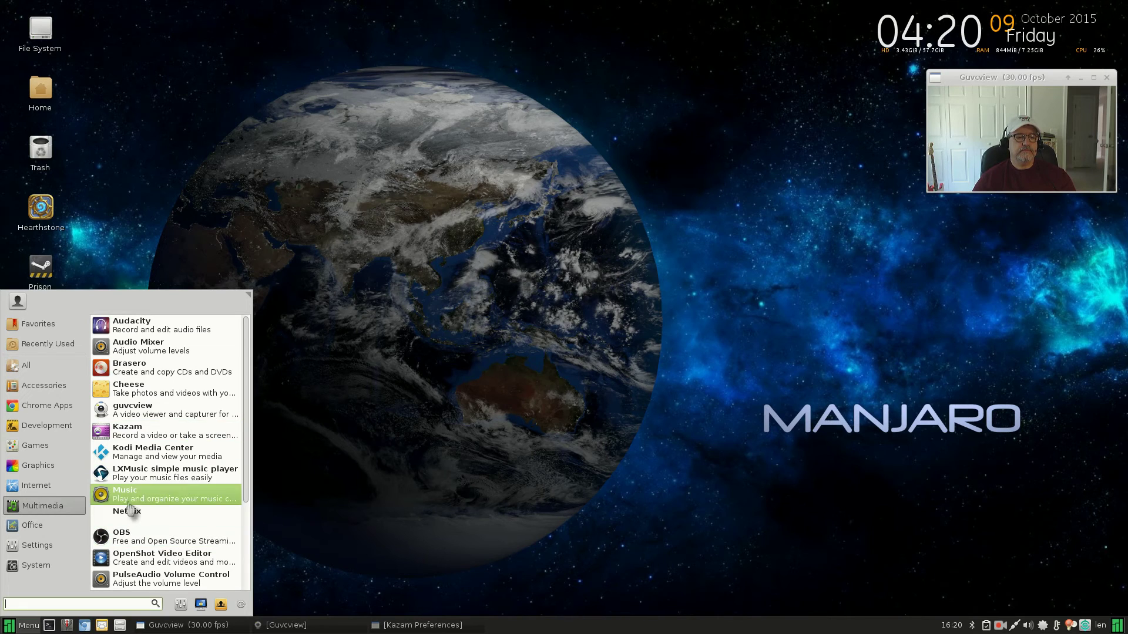
click(341, 307)
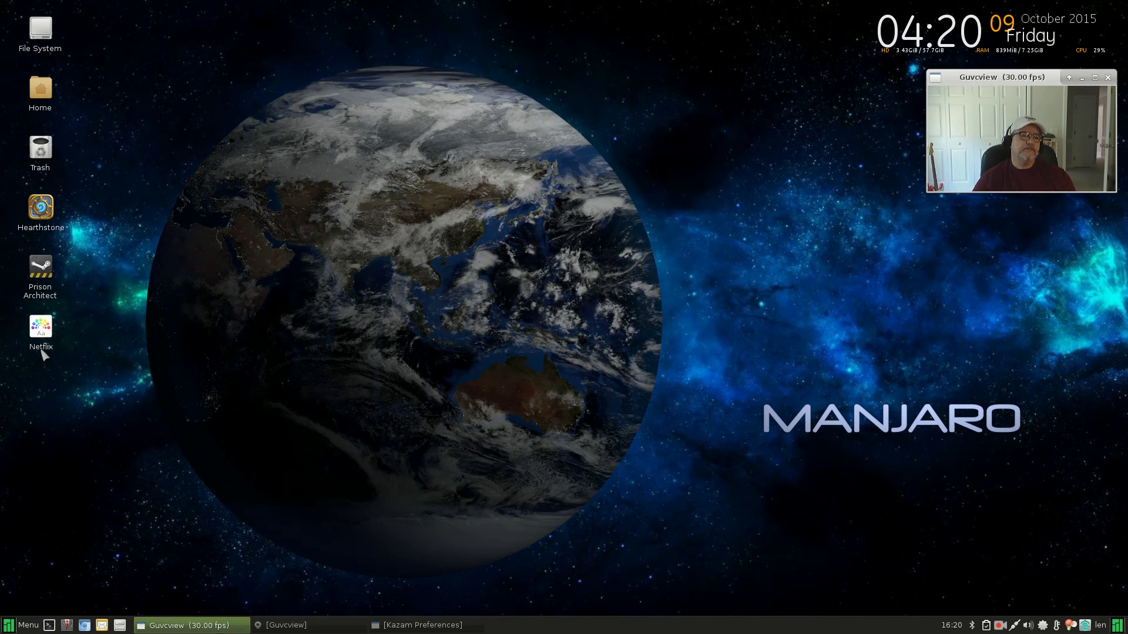
mouse_move(39, 339)
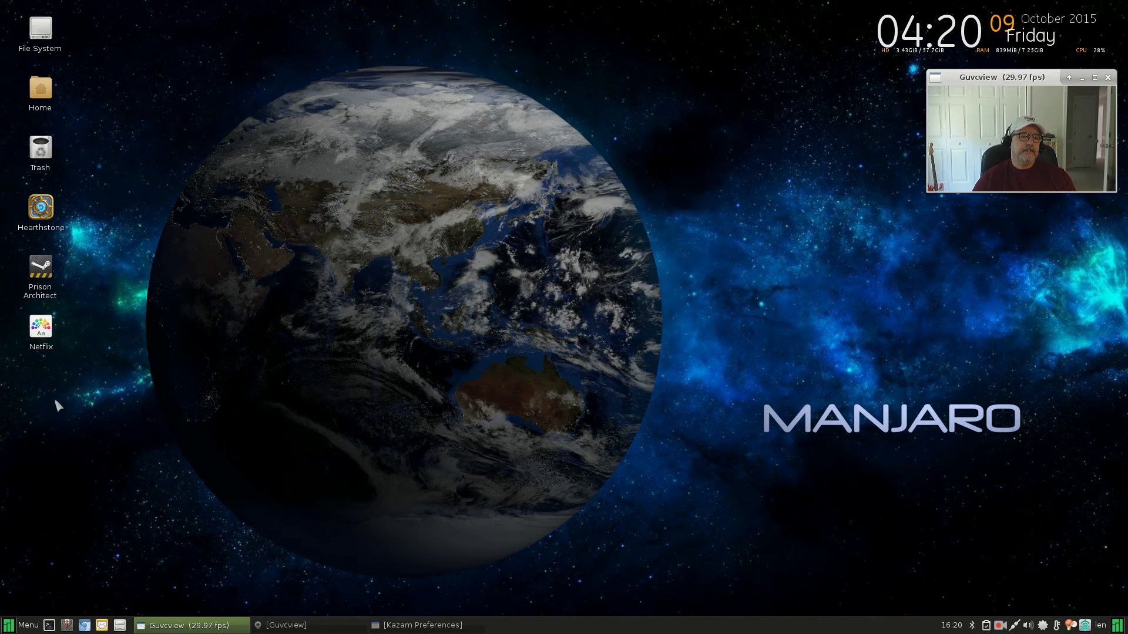
- Open the Netflix desktop launcher's Properties, allow running it as a program, and open its icon chooser
right_click(43, 328)
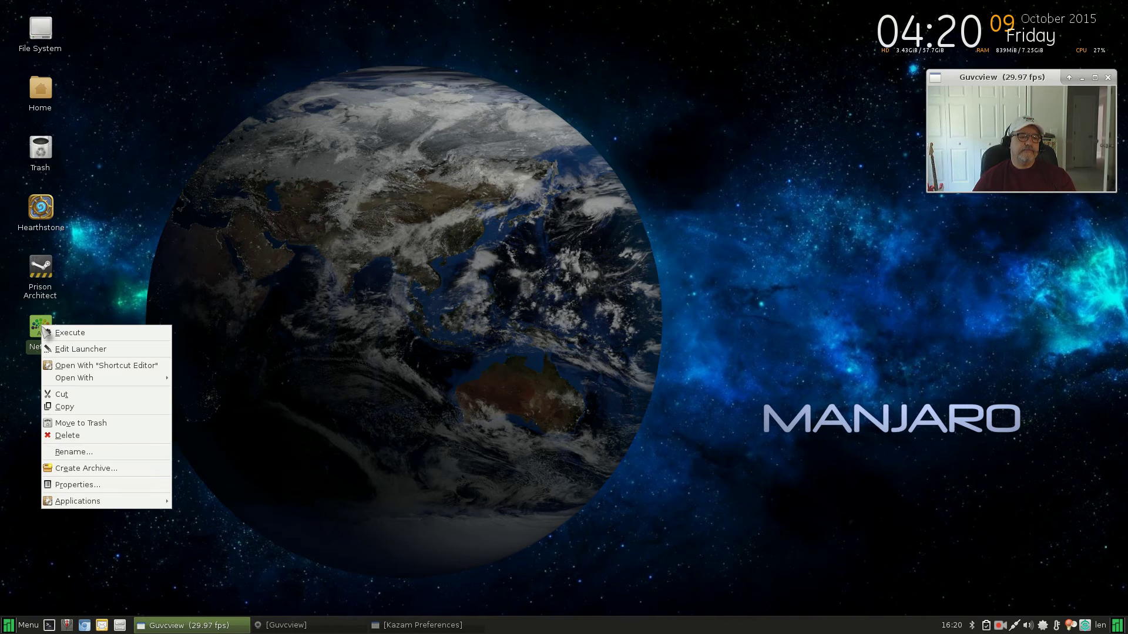
click(109, 485)
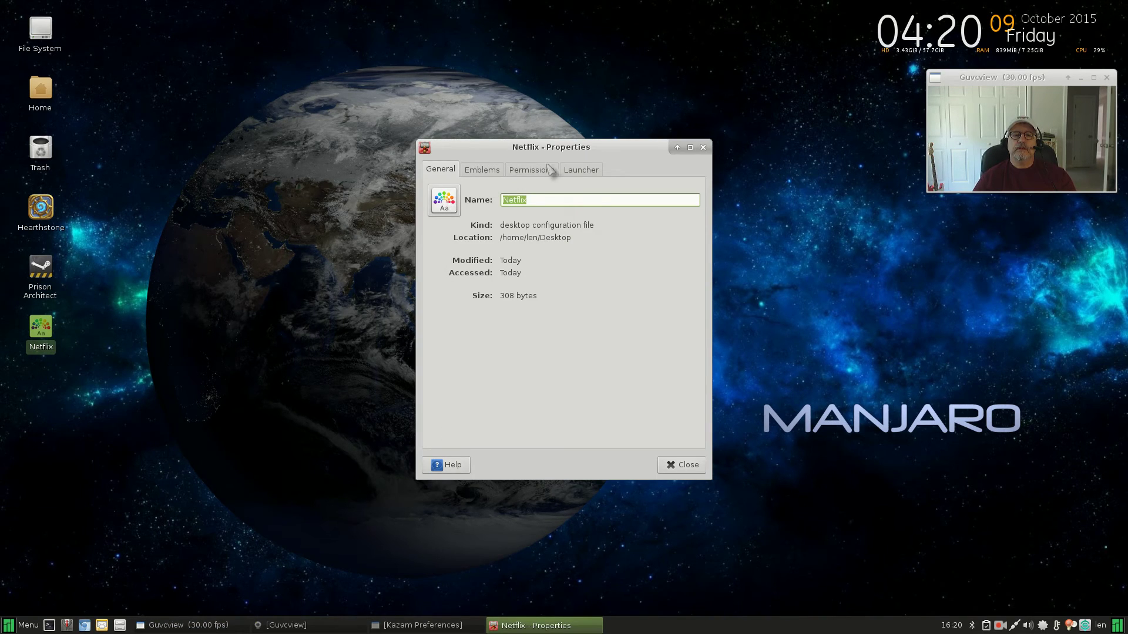
click(580, 169)
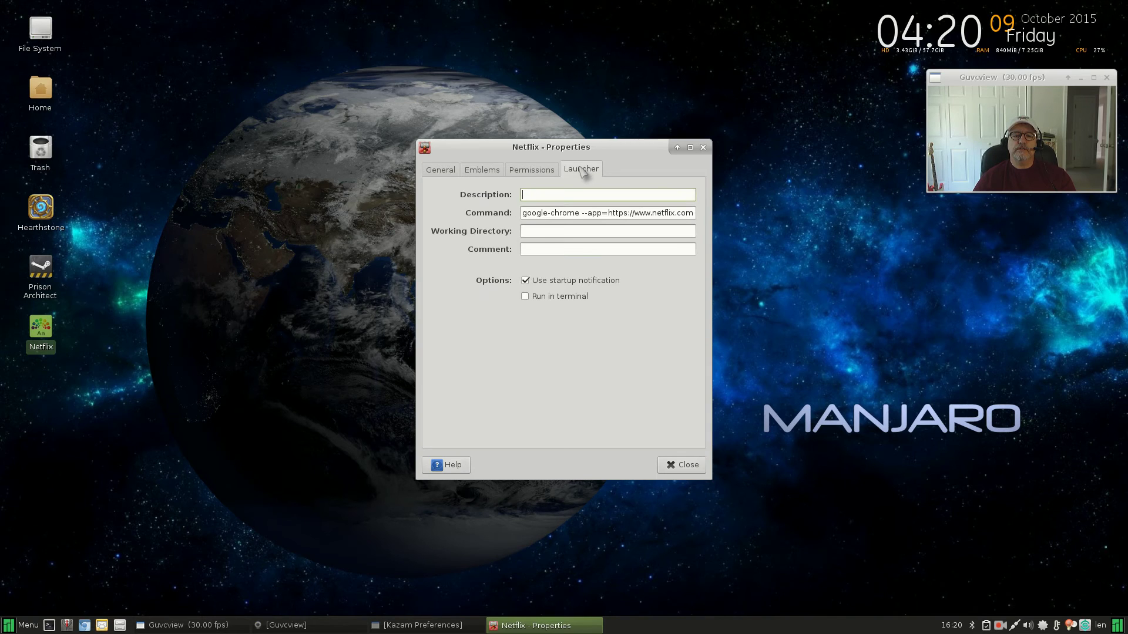
click(551, 169)
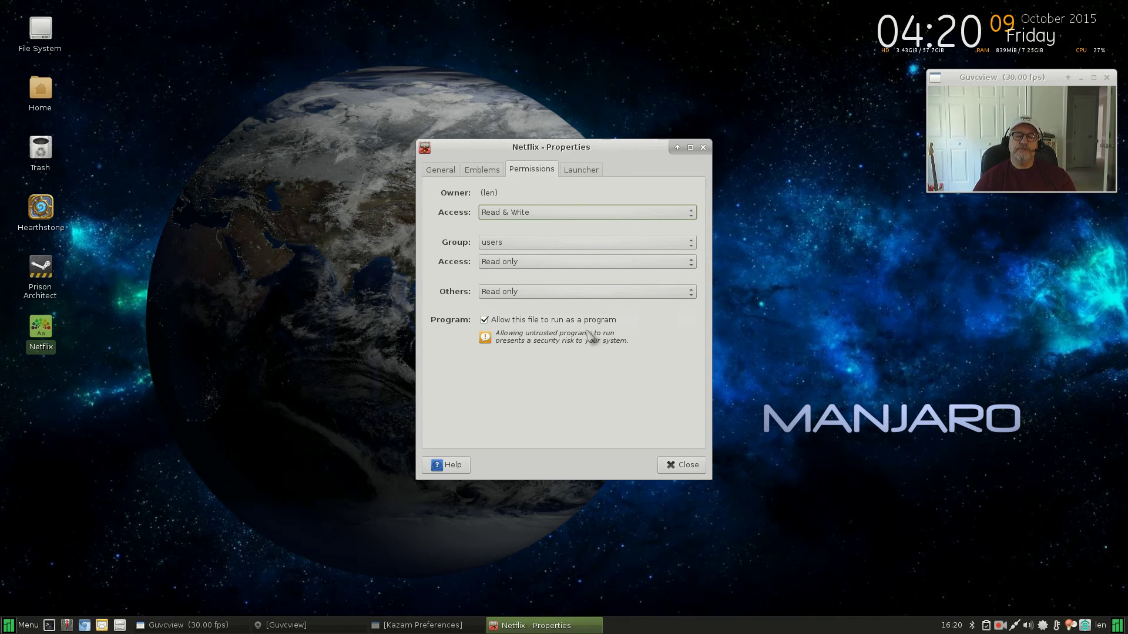
click(447, 171)
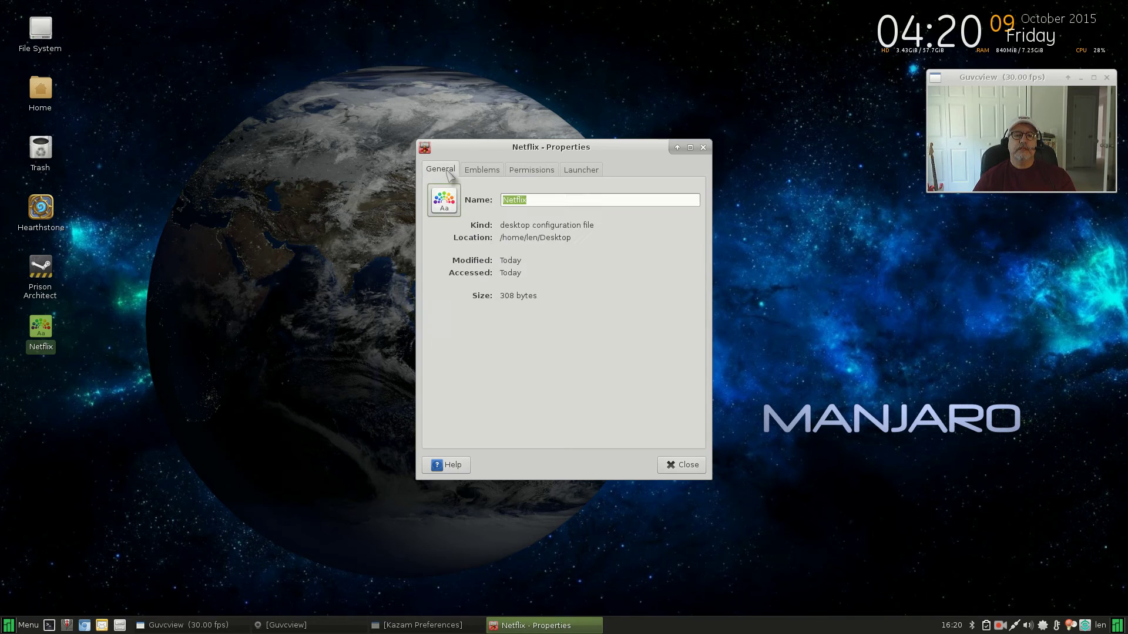
click(444, 199)
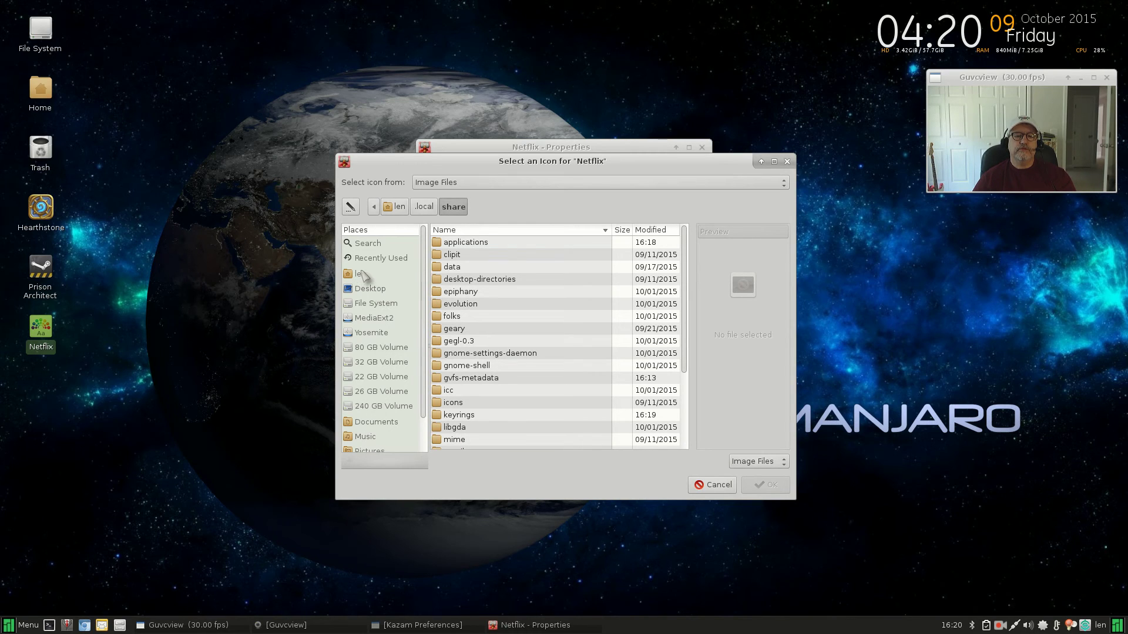
- Choose Downloads/IceIcons/Netflix2.jpg as the desktop launcher's icon
scroll(358, 387, down, 1)
click(365, 445)
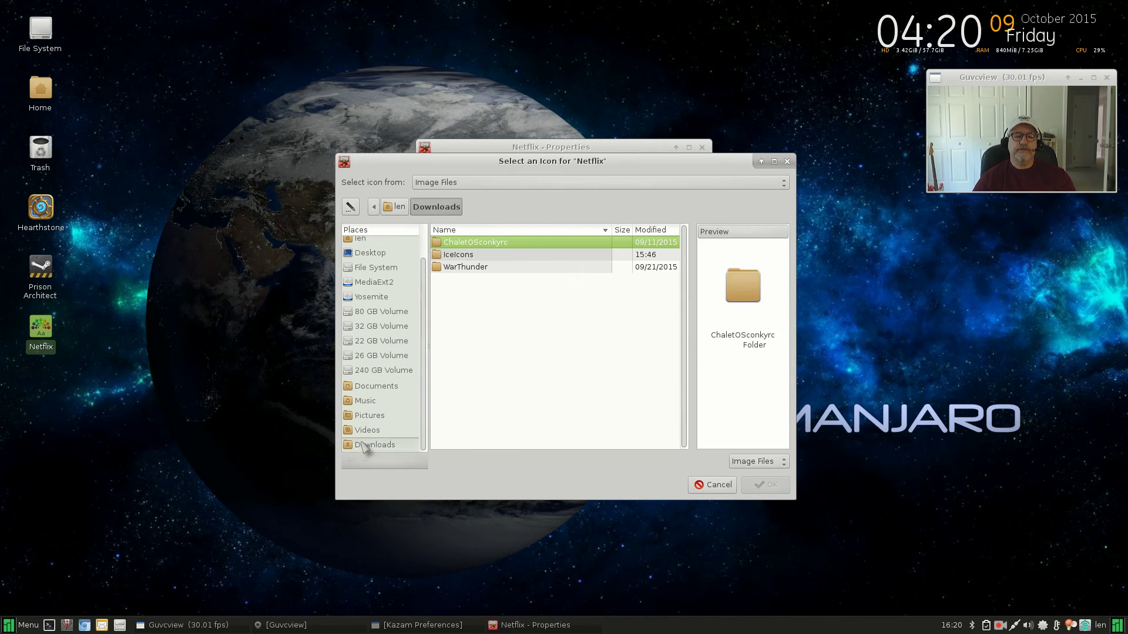
double_click(464, 256)
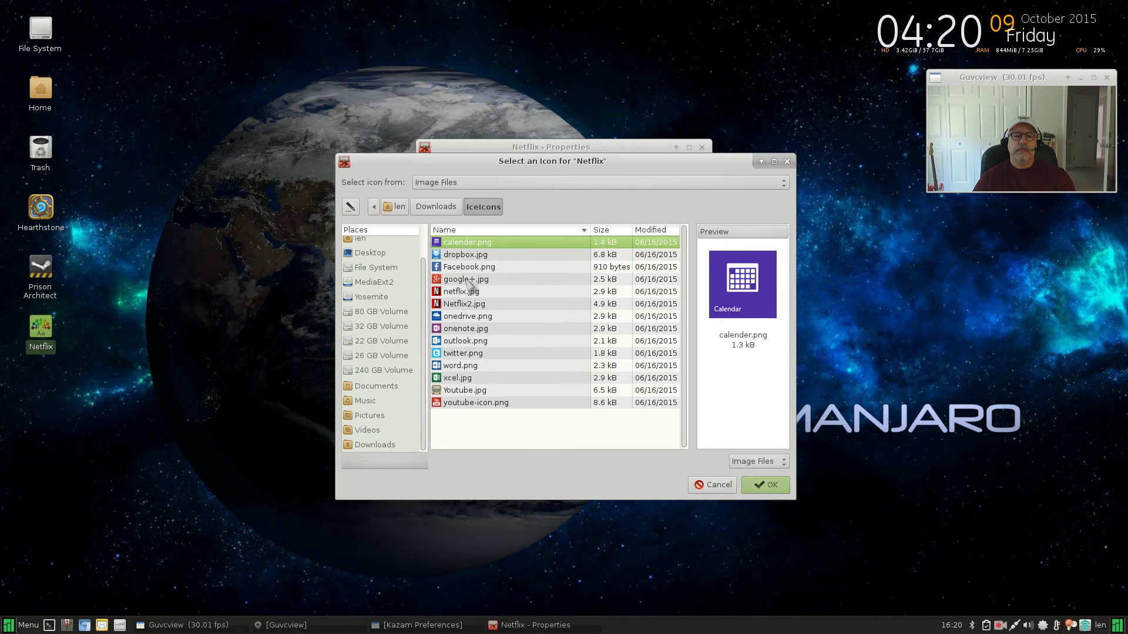
click(461, 303)
click(762, 490)
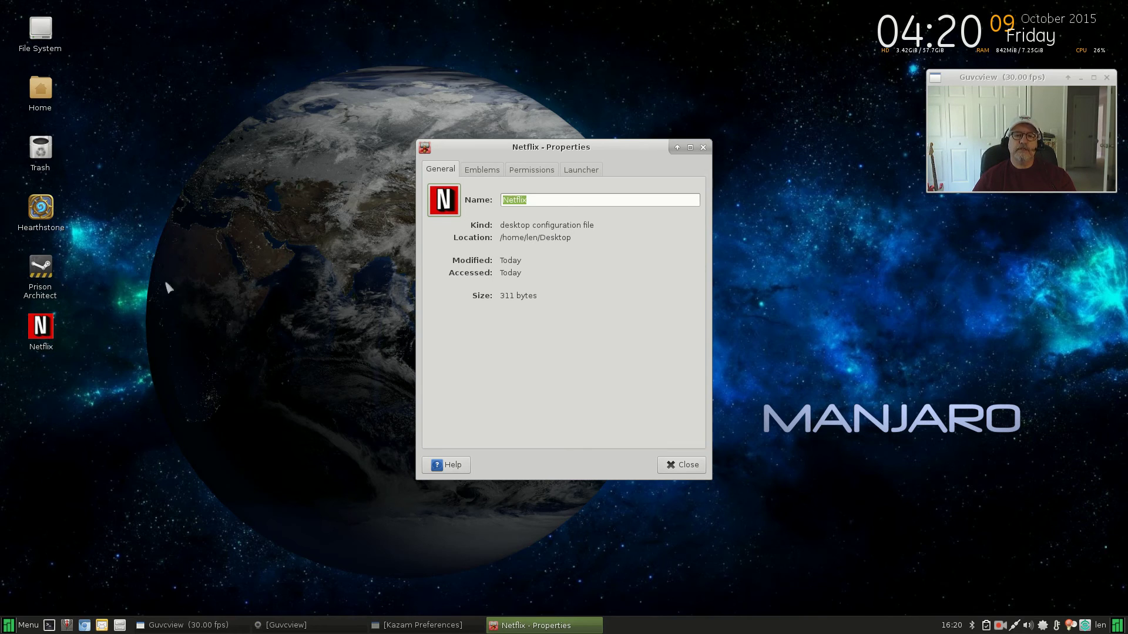
- Confirm the launcher can still run as a program, then close the Netflix - Properties window
click(531, 170)
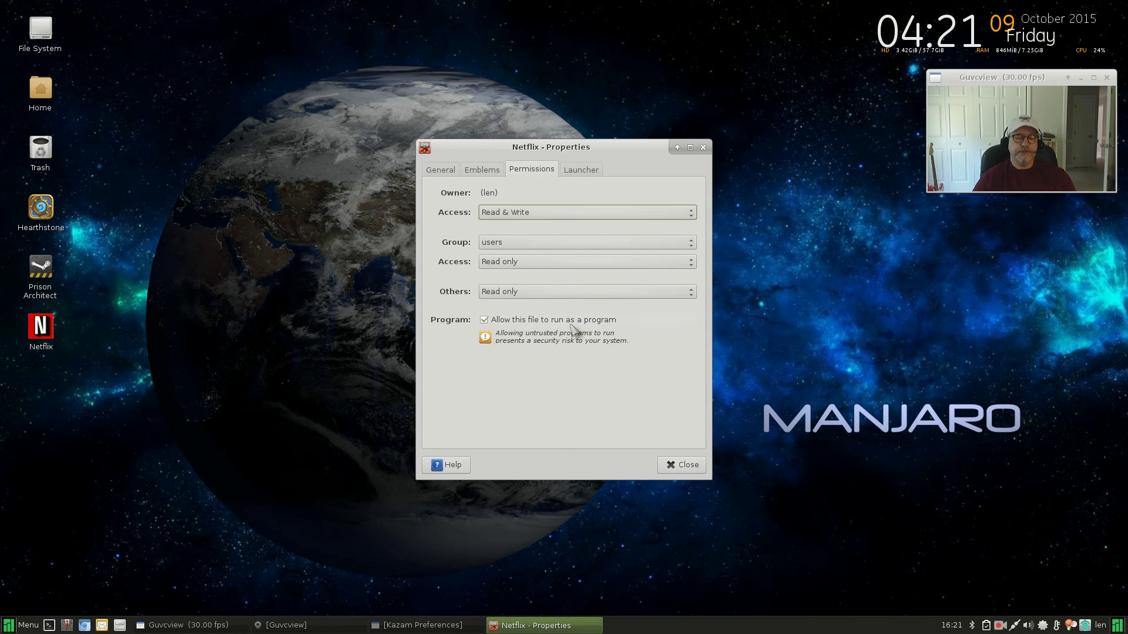
click(440, 169)
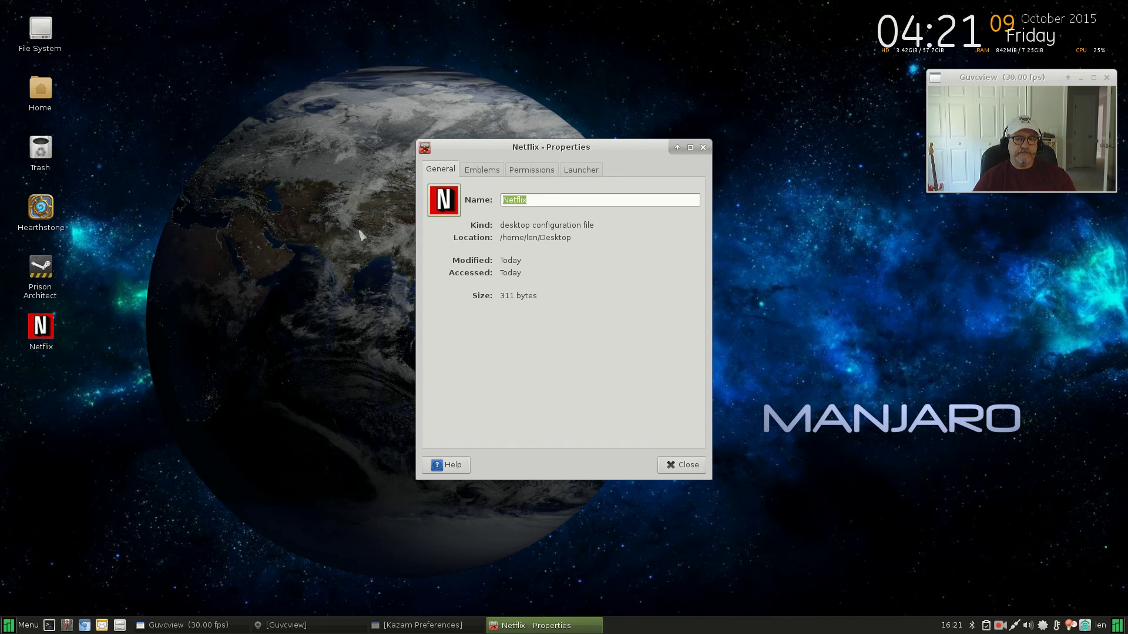
click(703, 147)
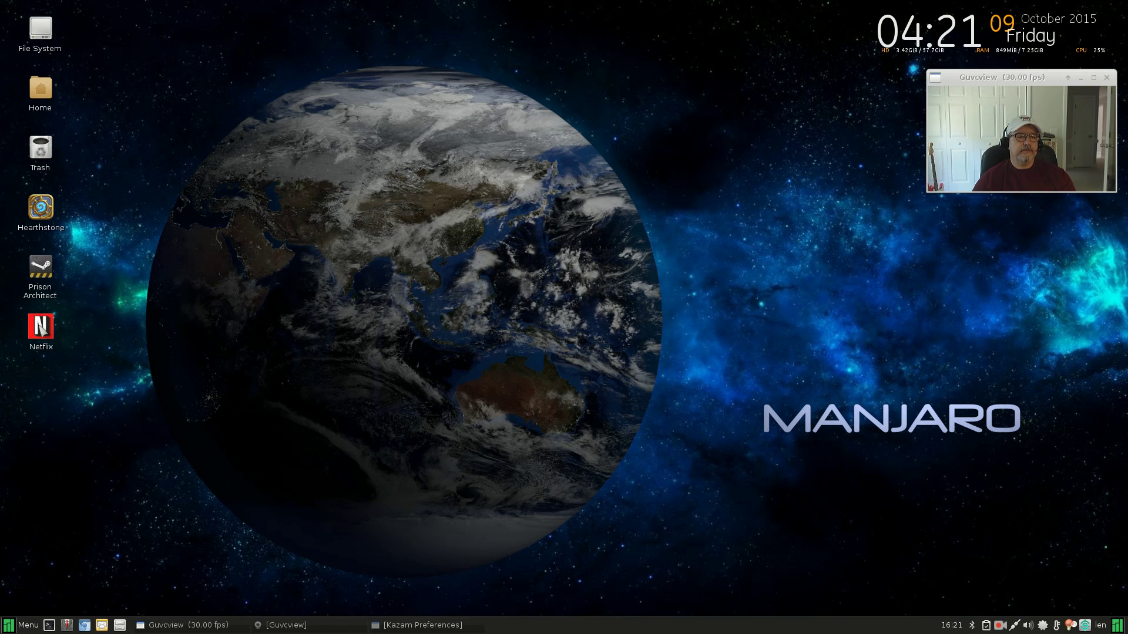
- Launch Netflix from the red N desktop icon and move its window higher on screen
double_click(39, 326)
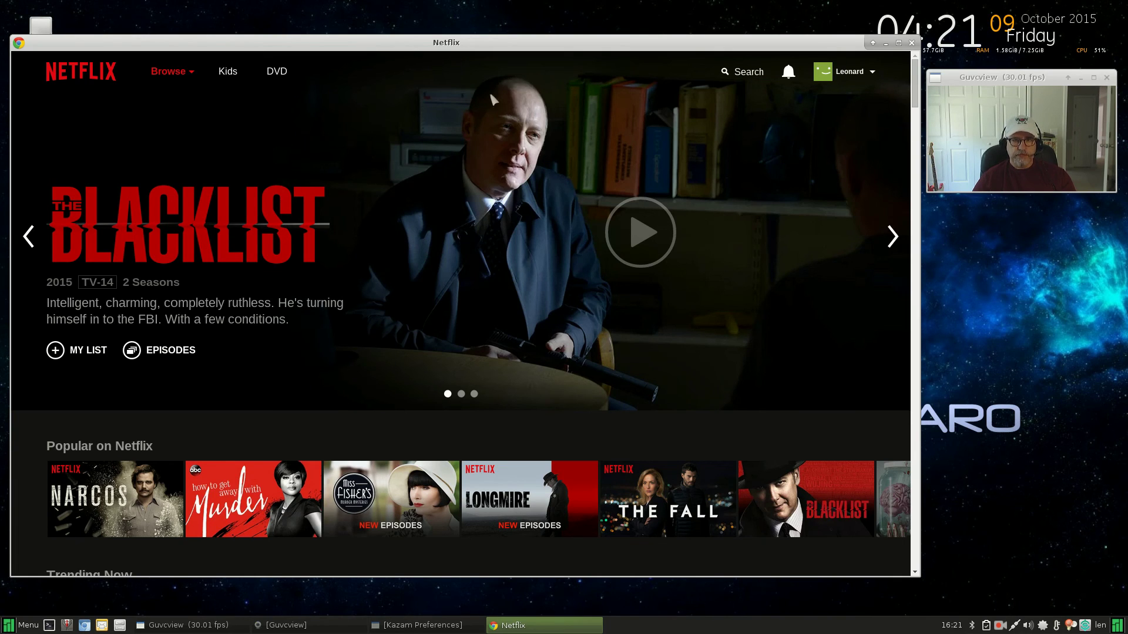
mouse_move(511, 42)
mouse_down()
mouse_move(522, 15)
mouse_move(512, 24)
mouse_up()
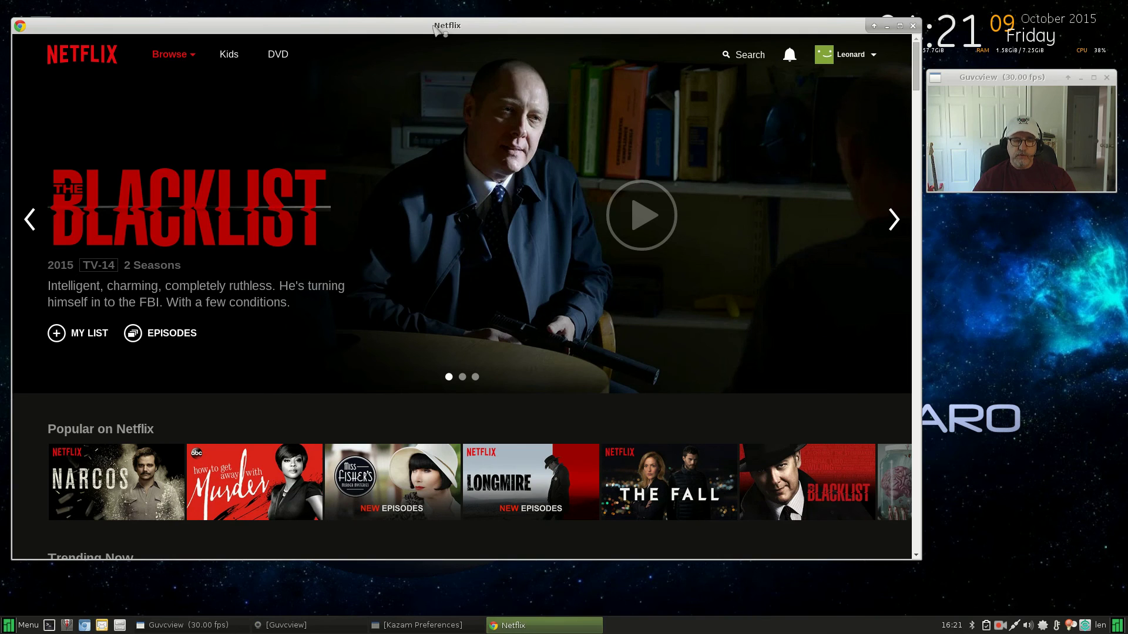